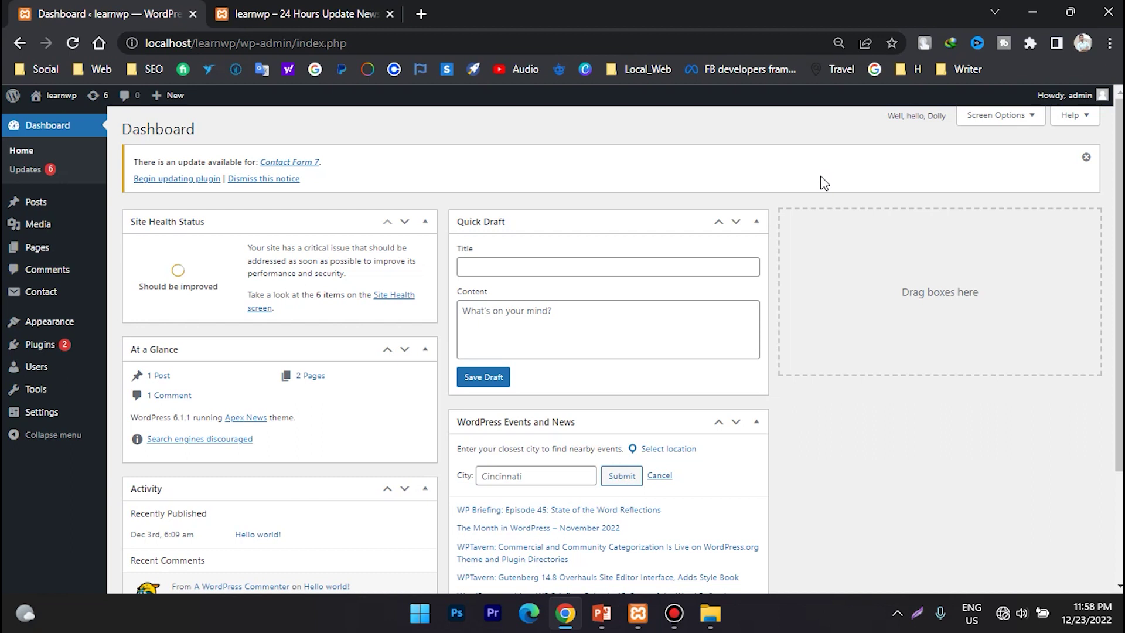
# - Open Contact form 1 for editing from the contact forms list and look over its form template
pyautogui.click(50, 293)
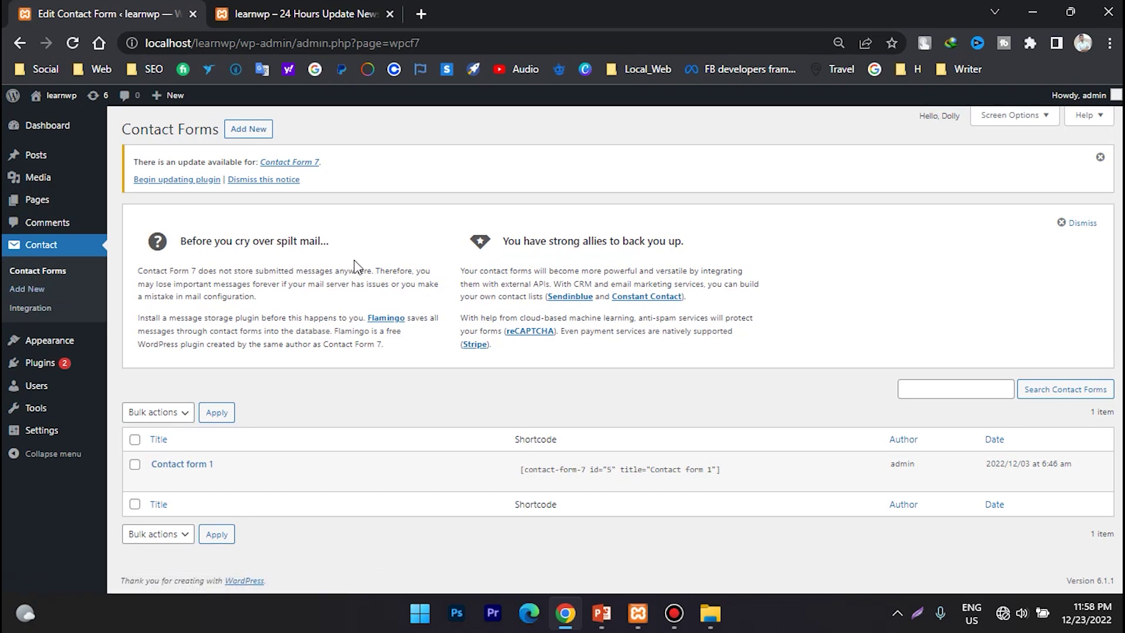
pyautogui.moveTo(160, 474)
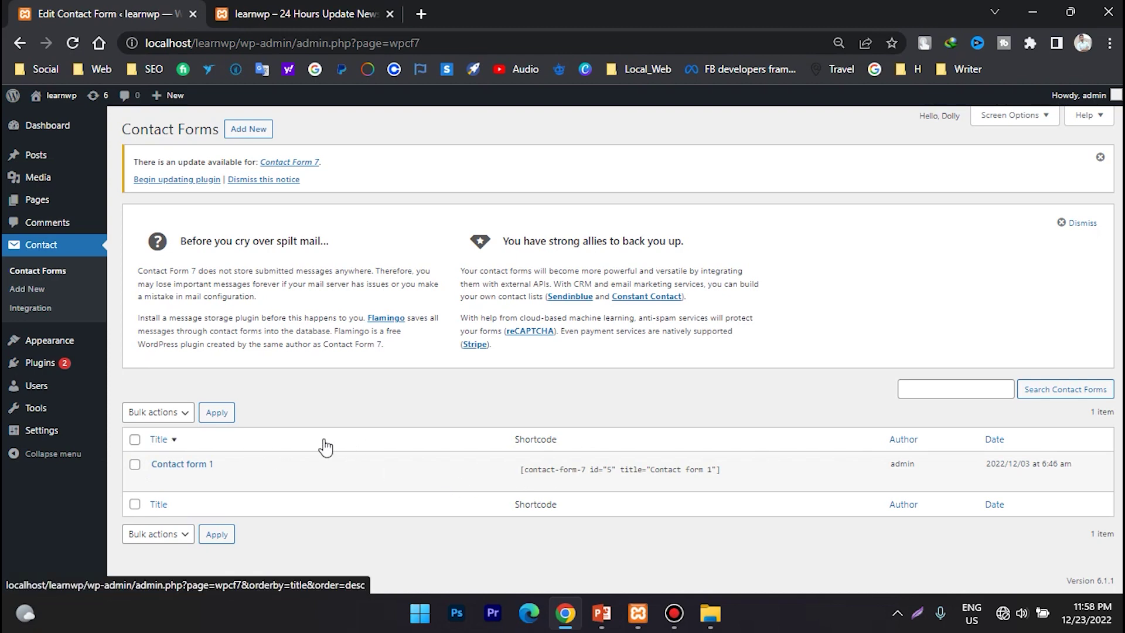
pyautogui.moveTo(225, 476)
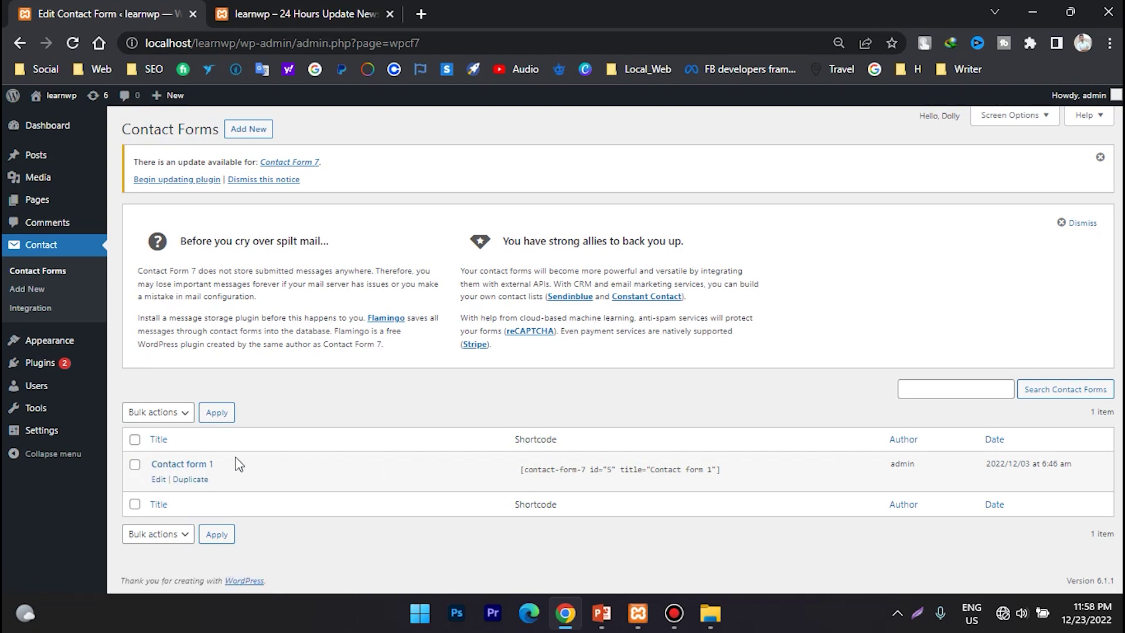
pyautogui.click(159, 480)
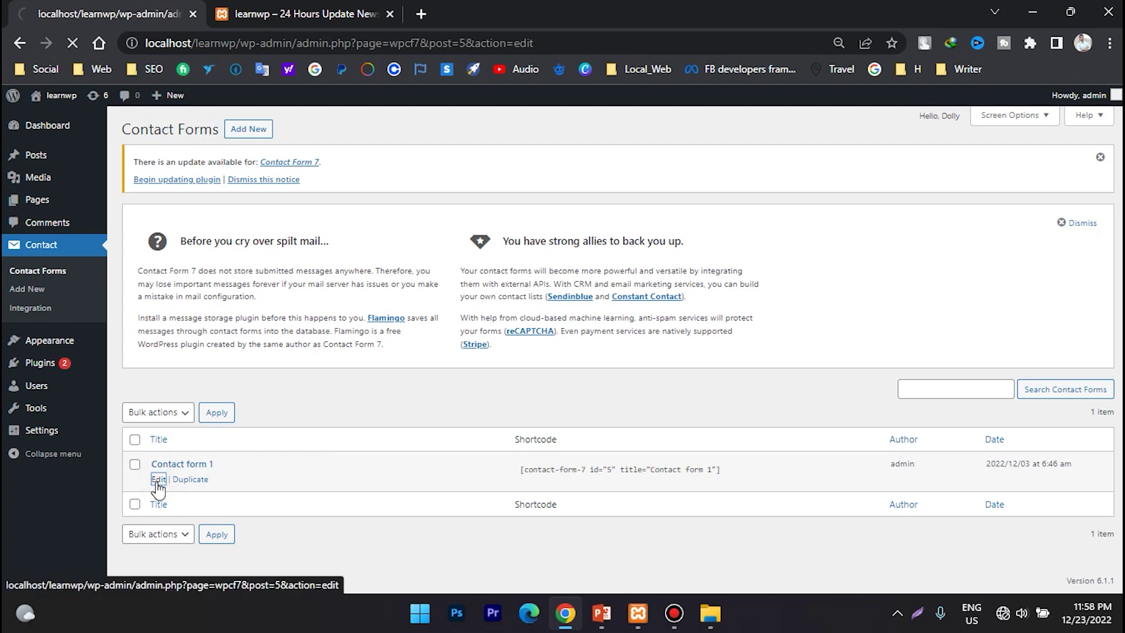
pyautogui.scroll(-4, 246, 440)
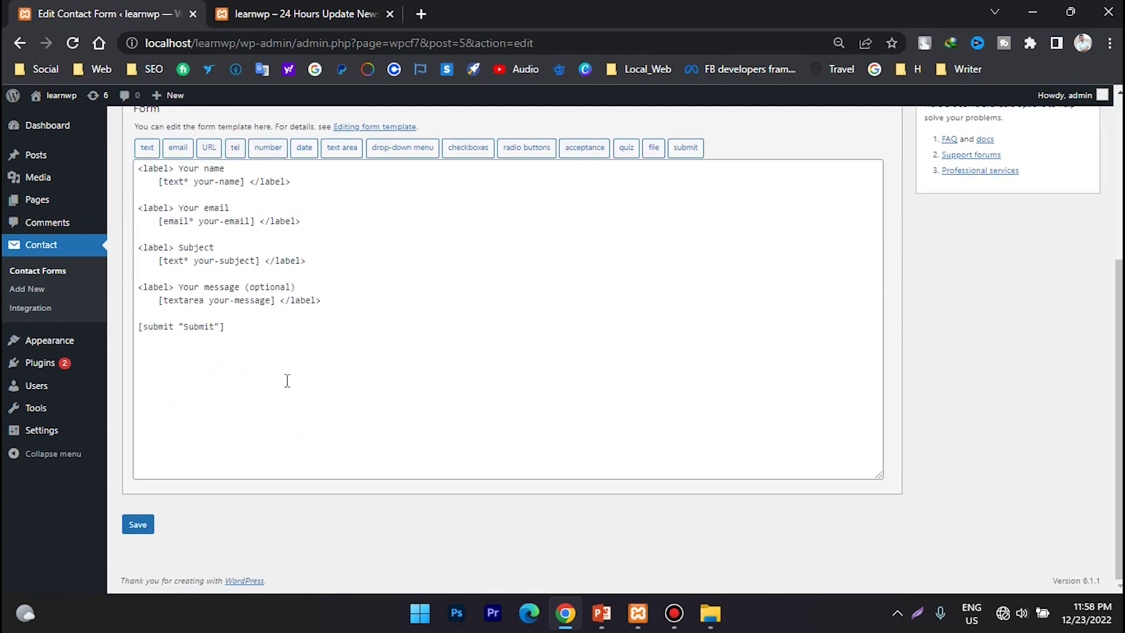
pyautogui.scroll(6, 287, 381)
pyautogui.scroll(-5, 286, 381)
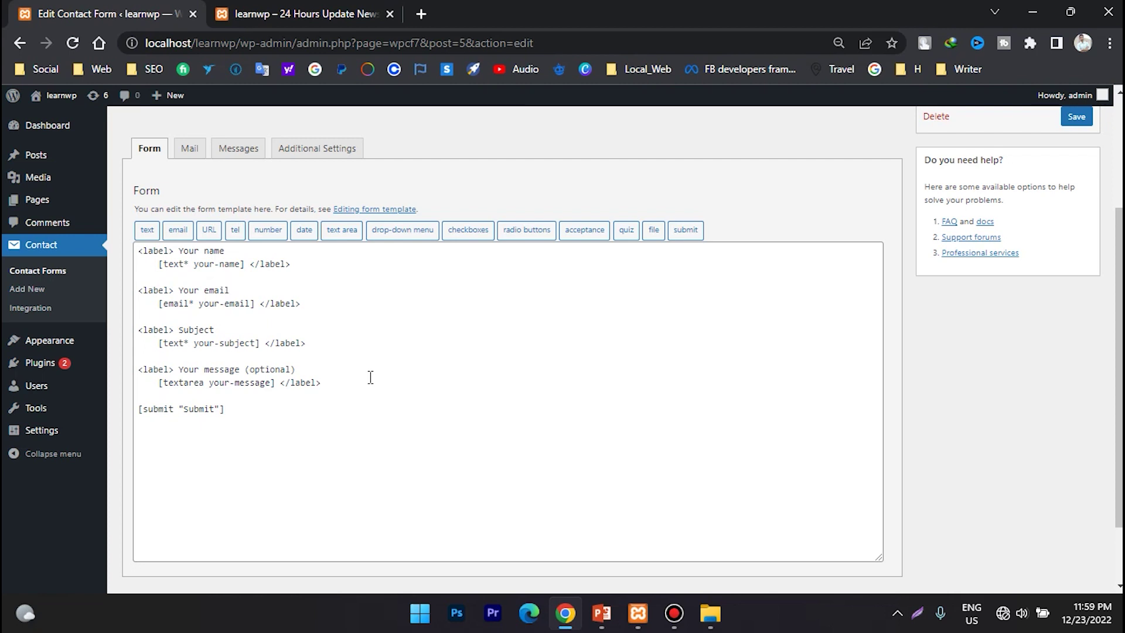
# - Review the mail, messages and additional settings of Contact form 1
pyautogui.click(204, 150)
pyautogui.click(234, 147)
pyautogui.scroll(-10, 251, 221)
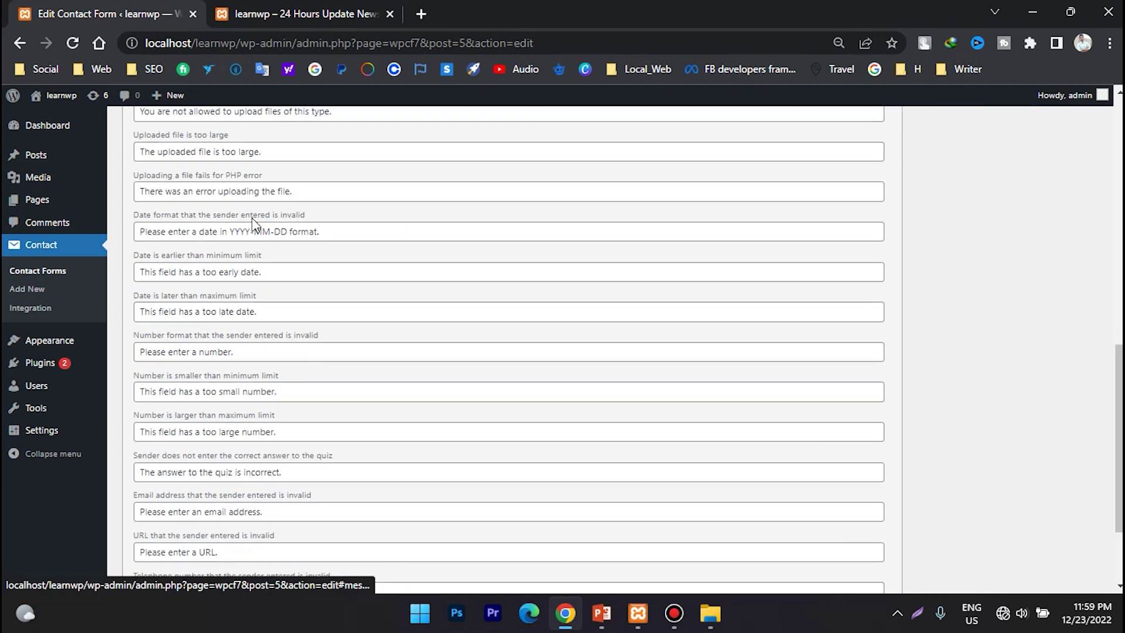
pyautogui.scroll(10, 249, 269)
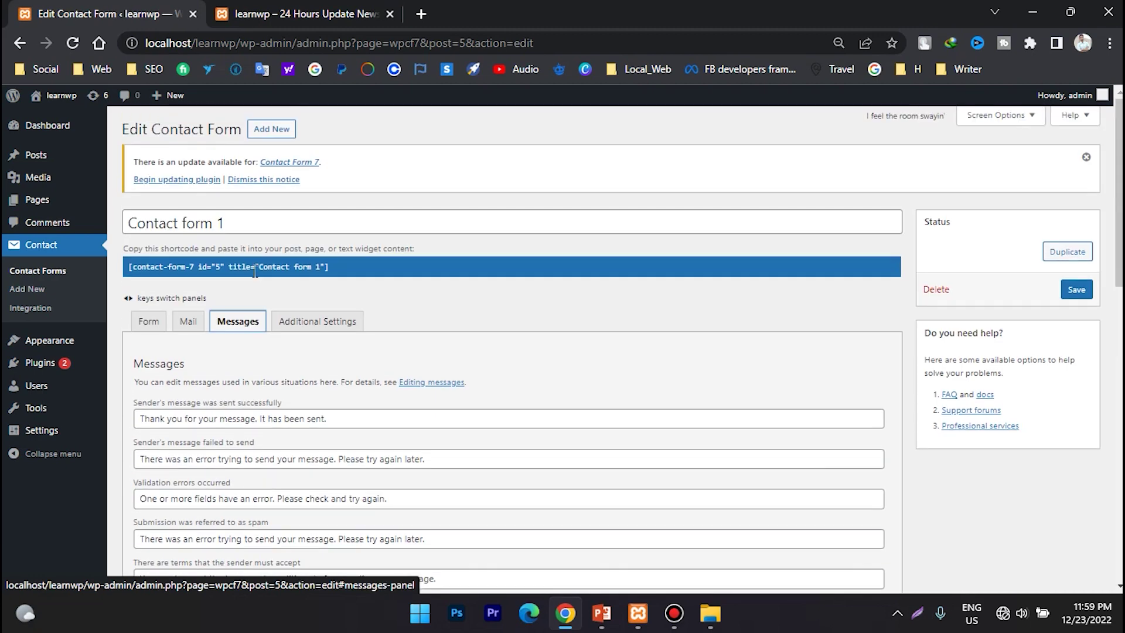
pyautogui.click(290, 130)
pyautogui.hotkey('alt', 'Left')
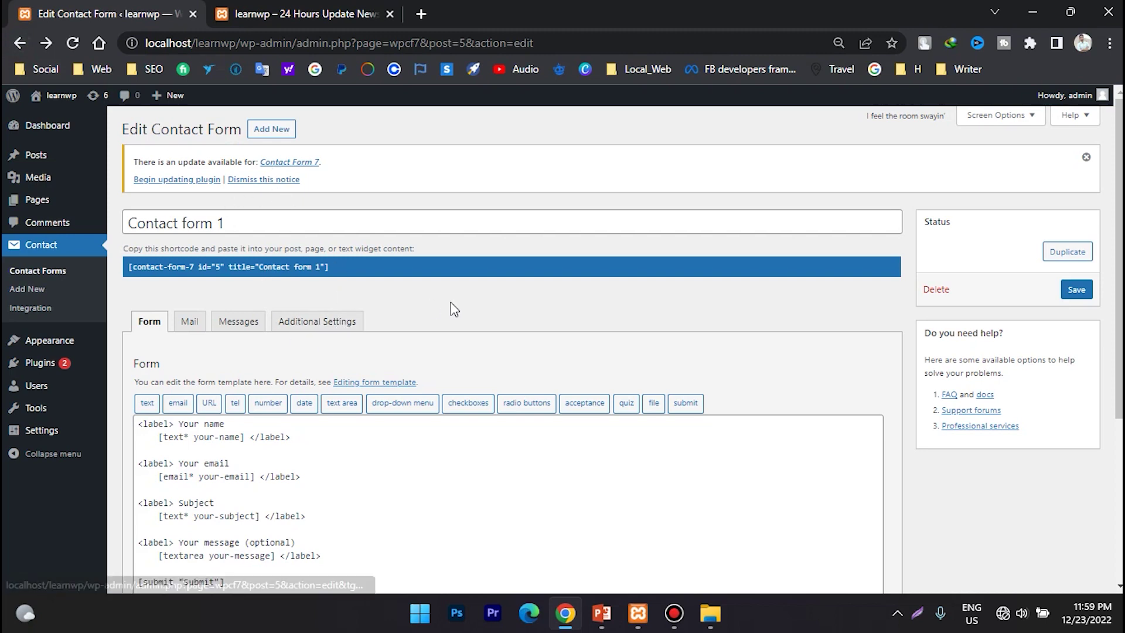
pyautogui.click(315, 332)
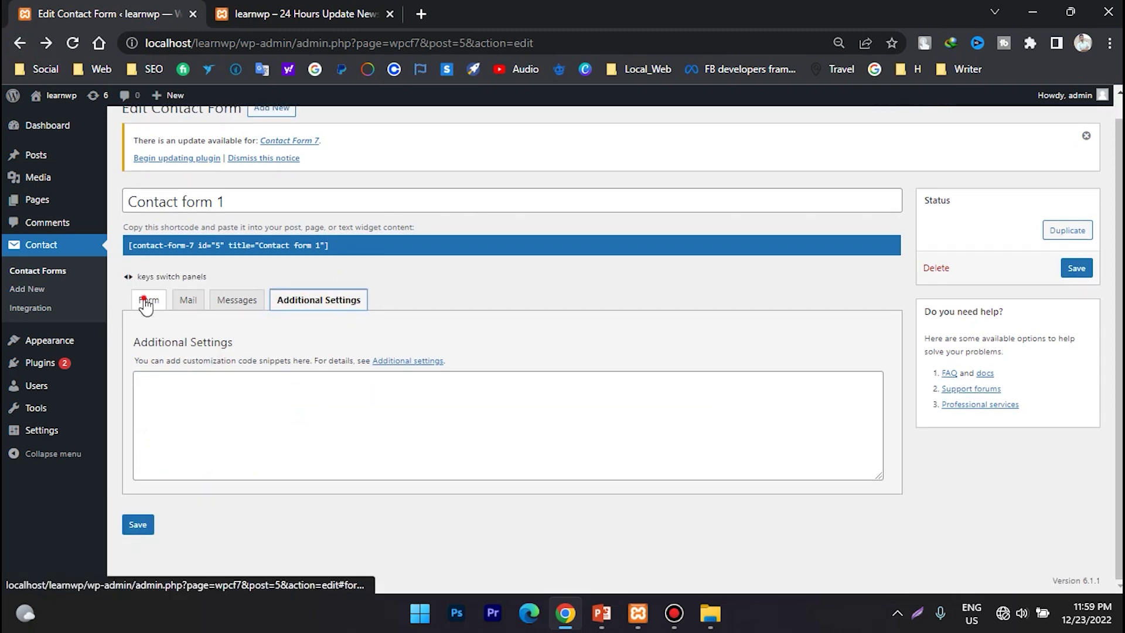
# - Return to the form template of Contact form 1 and save the contact form
pyautogui.click(149, 297)
pyautogui.scroll(-2, 291, 396)
pyautogui.scroll(-2, 291, 396)
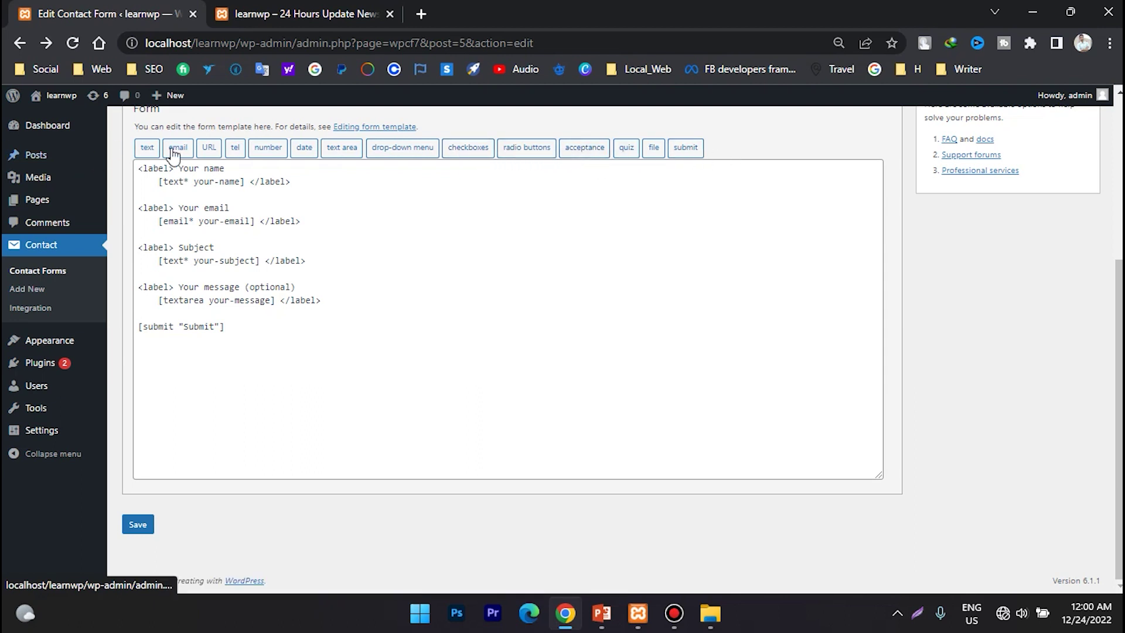
pyautogui.scroll(3, 613, 324)
pyautogui.scroll(-3, 614, 324)
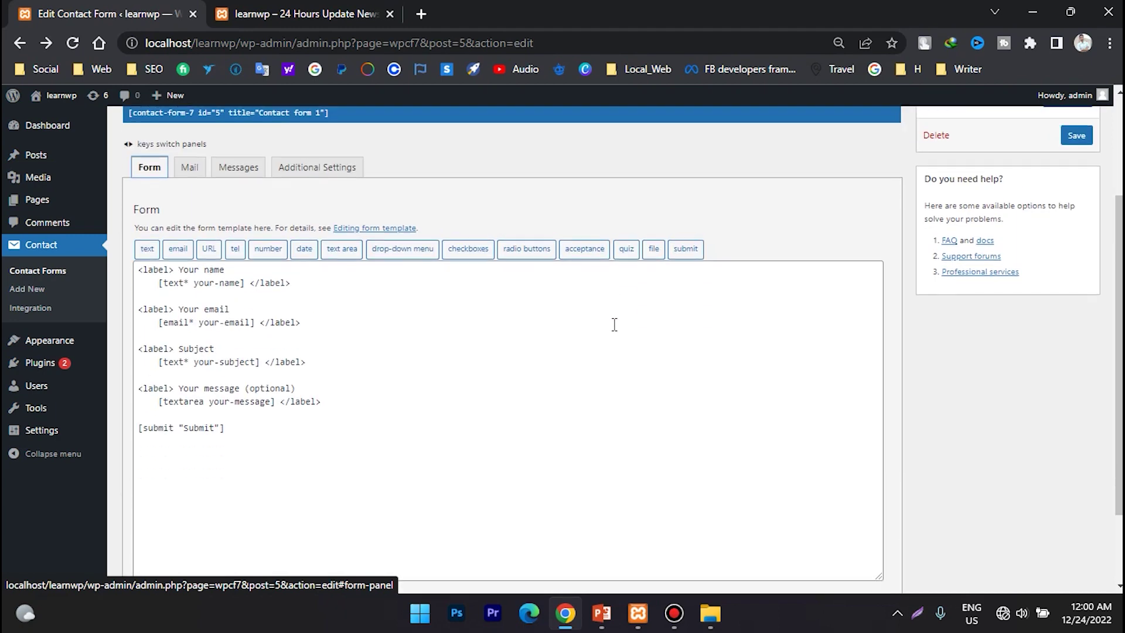
pyautogui.click(138, 524)
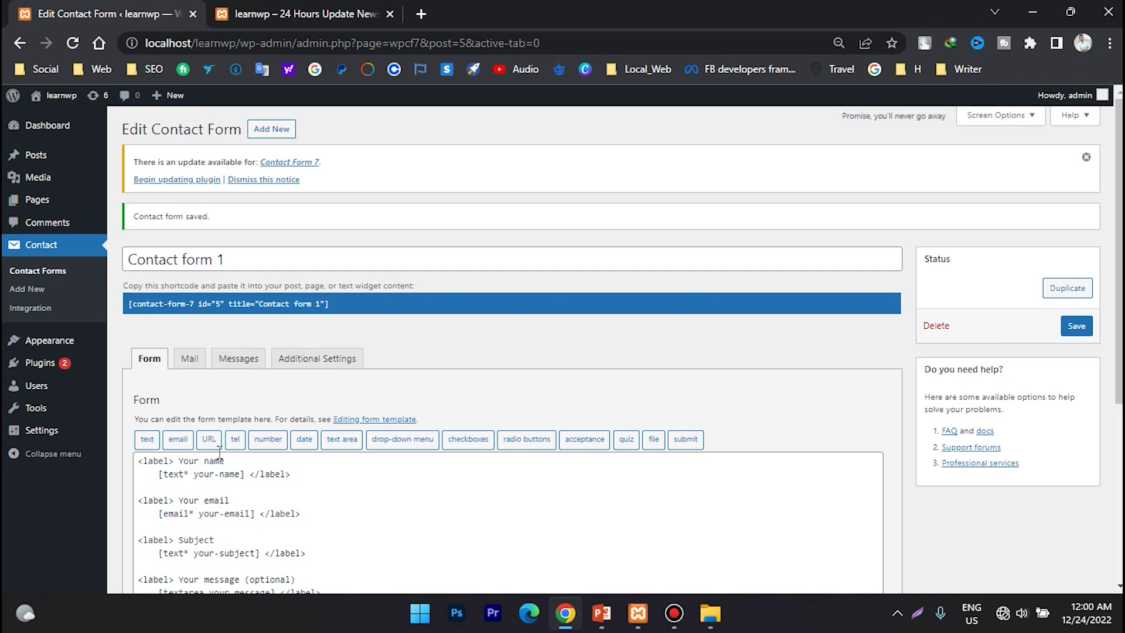
# - Go back to the contact forms list and check the learnwp site's front end for a contact page
pyautogui.scroll(-3, 282, 367)
pyautogui.click(33, 250)
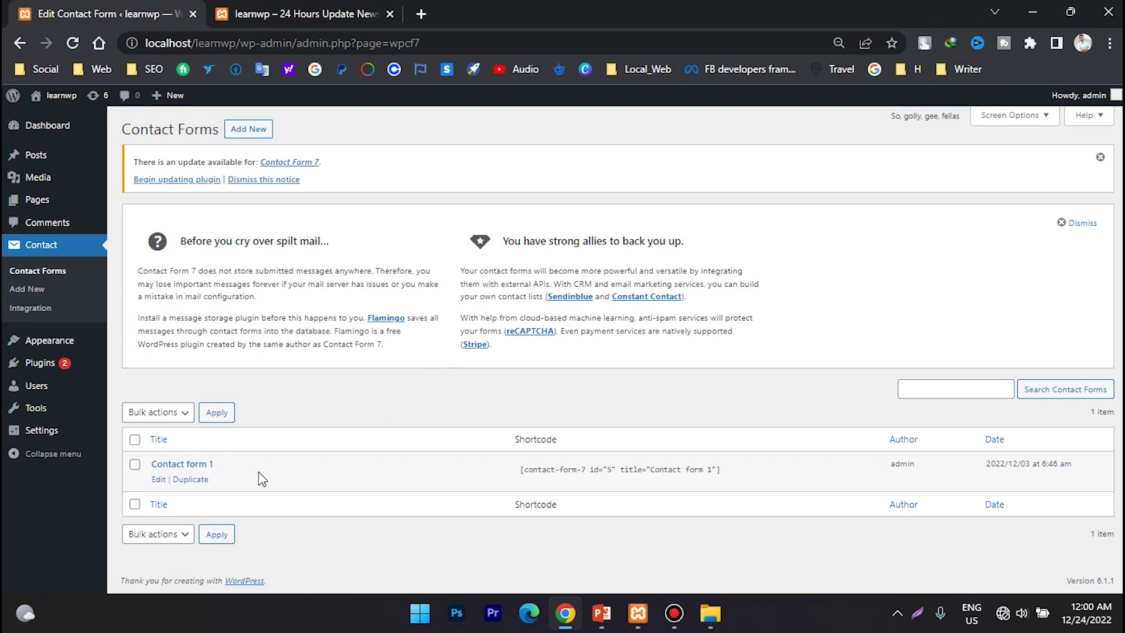
pyautogui.click(299, 13)
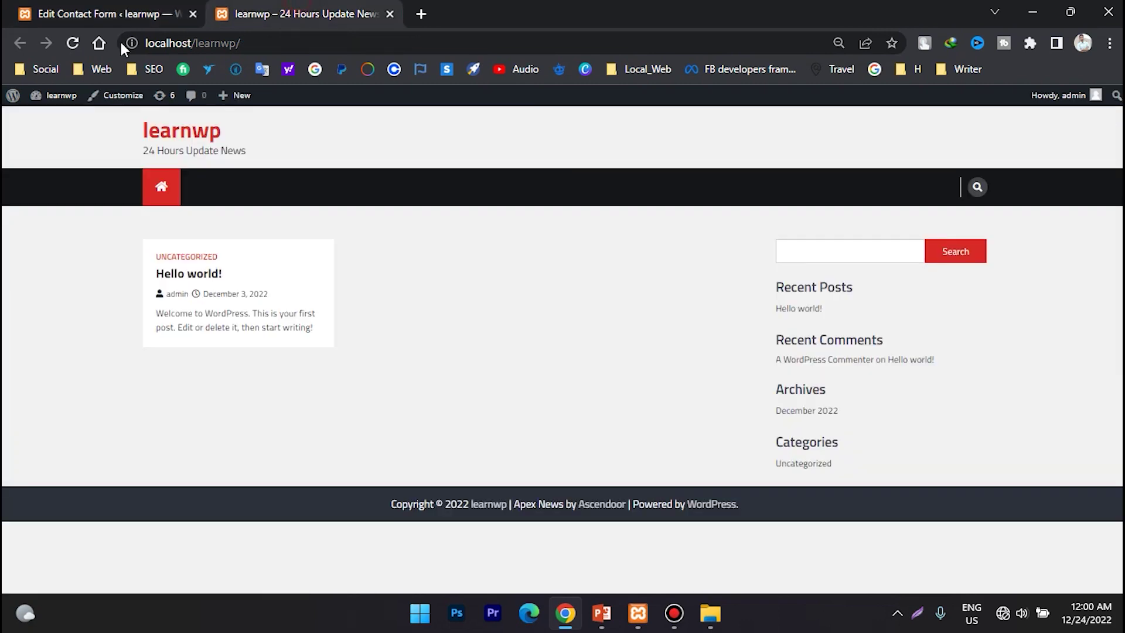
pyautogui.click(62, 43)
pyautogui.click(112, 12)
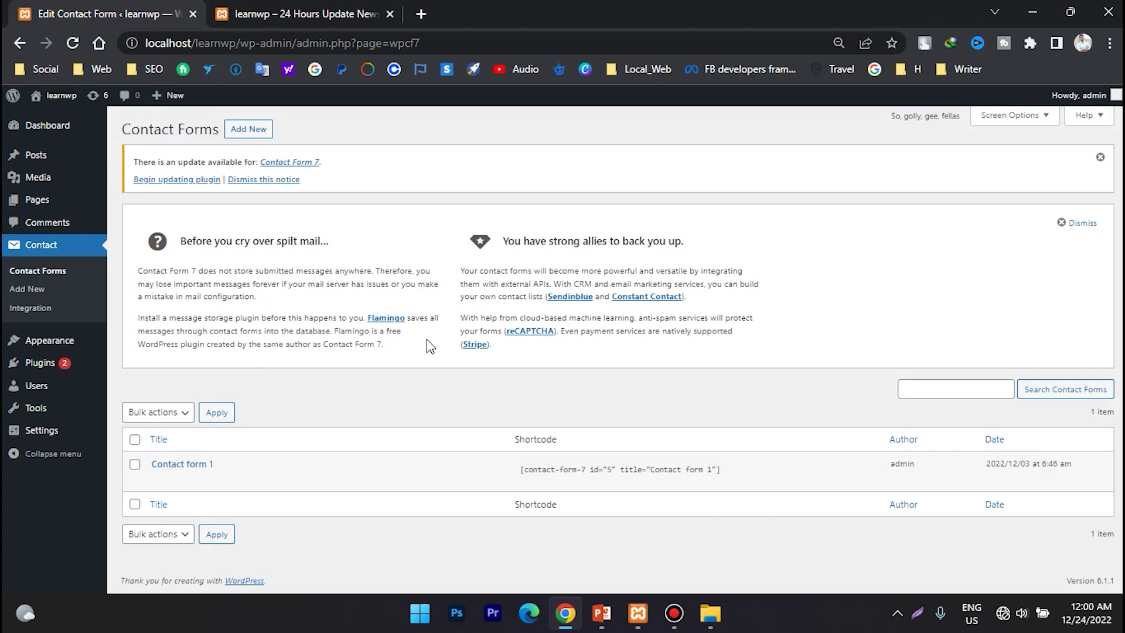
# - Create a new page titled Contact Us, leaving its body empty
pyautogui.click(36, 202)
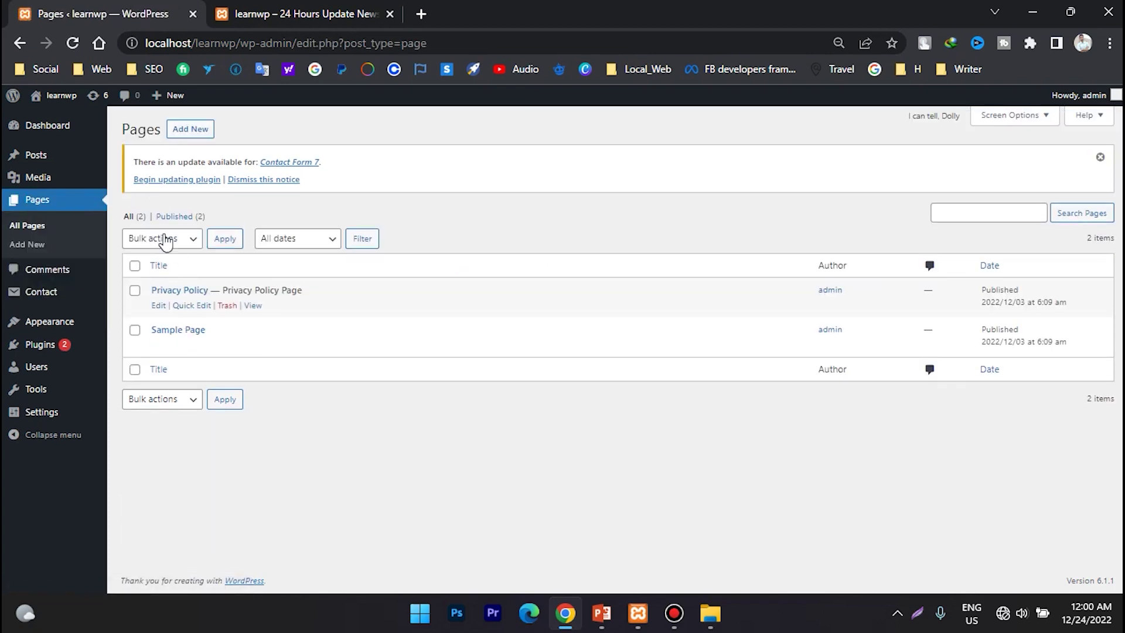
pyautogui.click(192, 129)
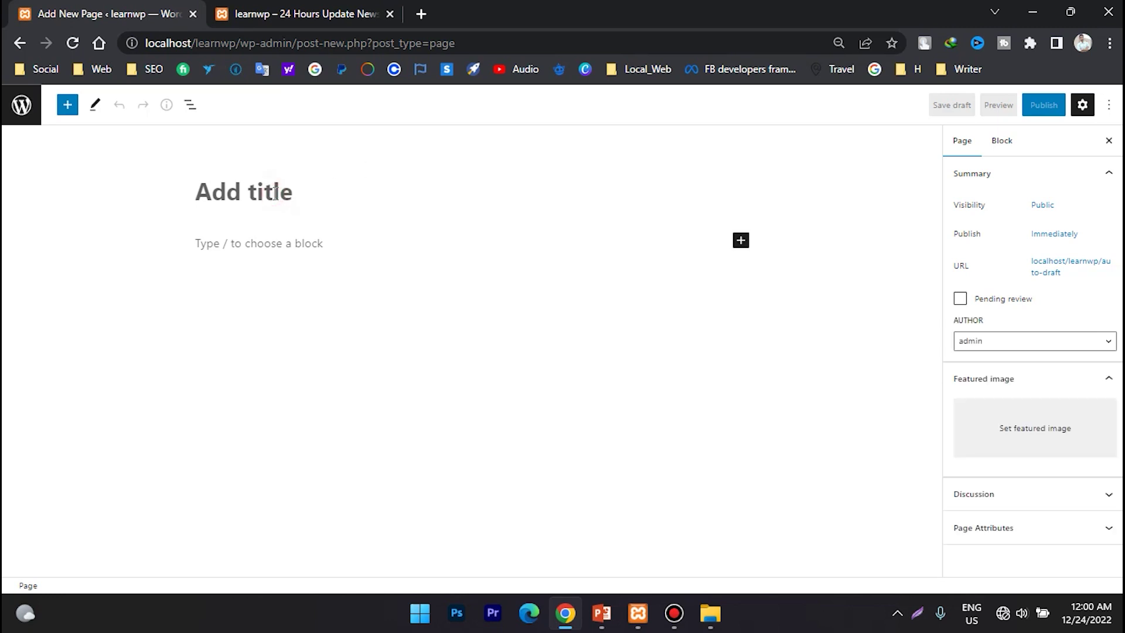
pyautogui.write('Contac')
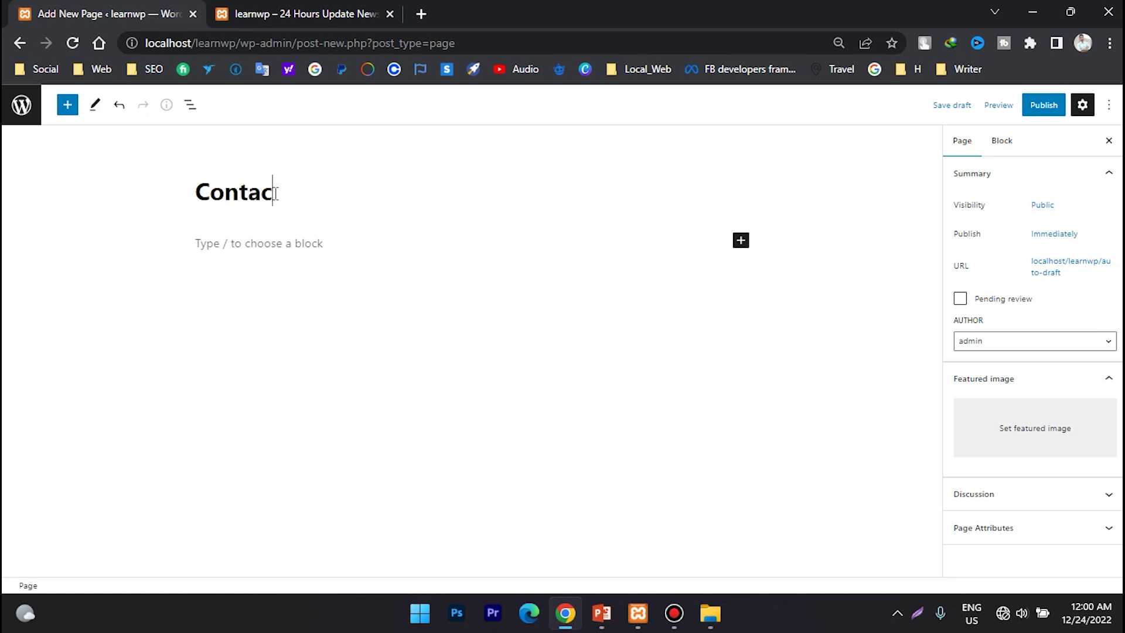
pyautogui.write('t Us')
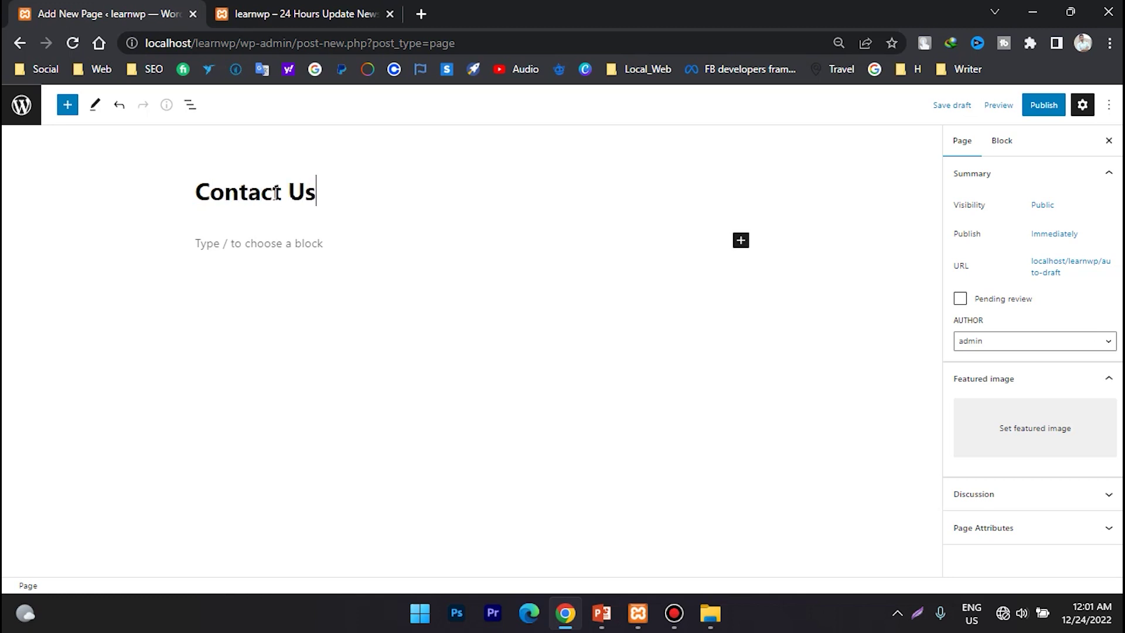
pyautogui.click(305, 445)
pyautogui.click(223, 251)
pyautogui.click(235, 306)
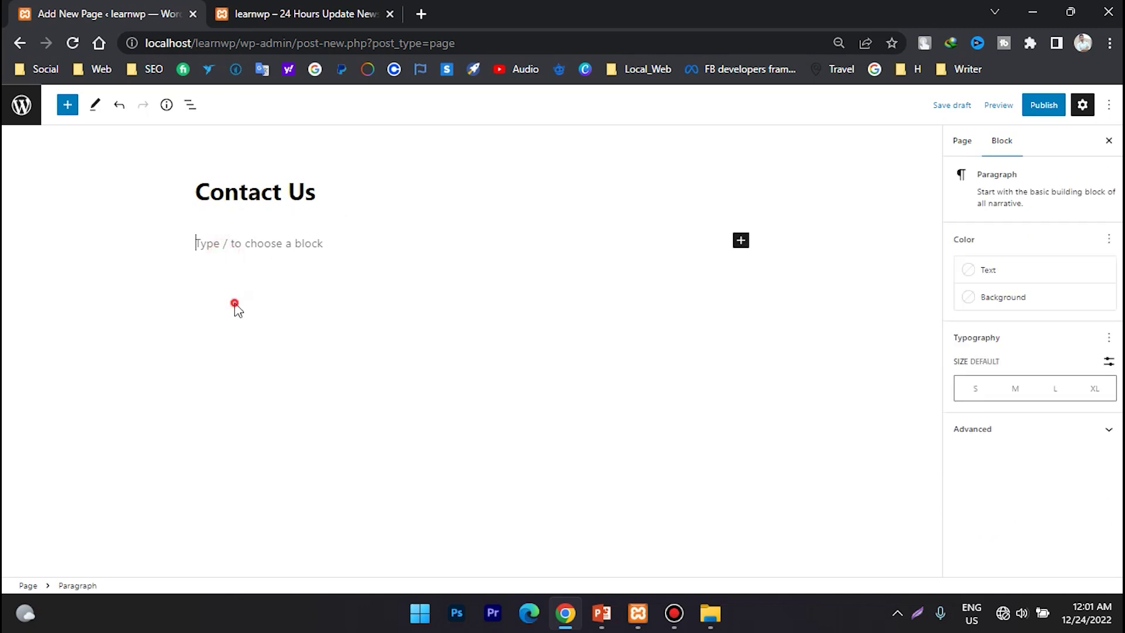
# - Publish the Contact Us page and return to the list of all pages
pyautogui.click(1041, 105)
pyautogui.click(996, 105)
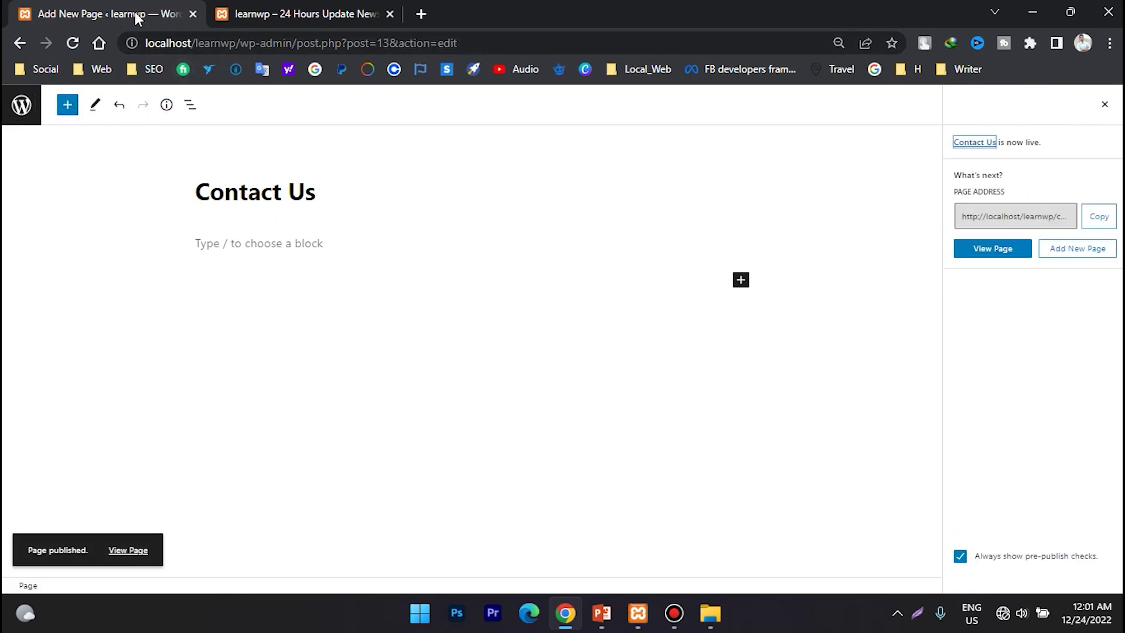
pyautogui.click(18, 44)
pyautogui.click(59, 206)
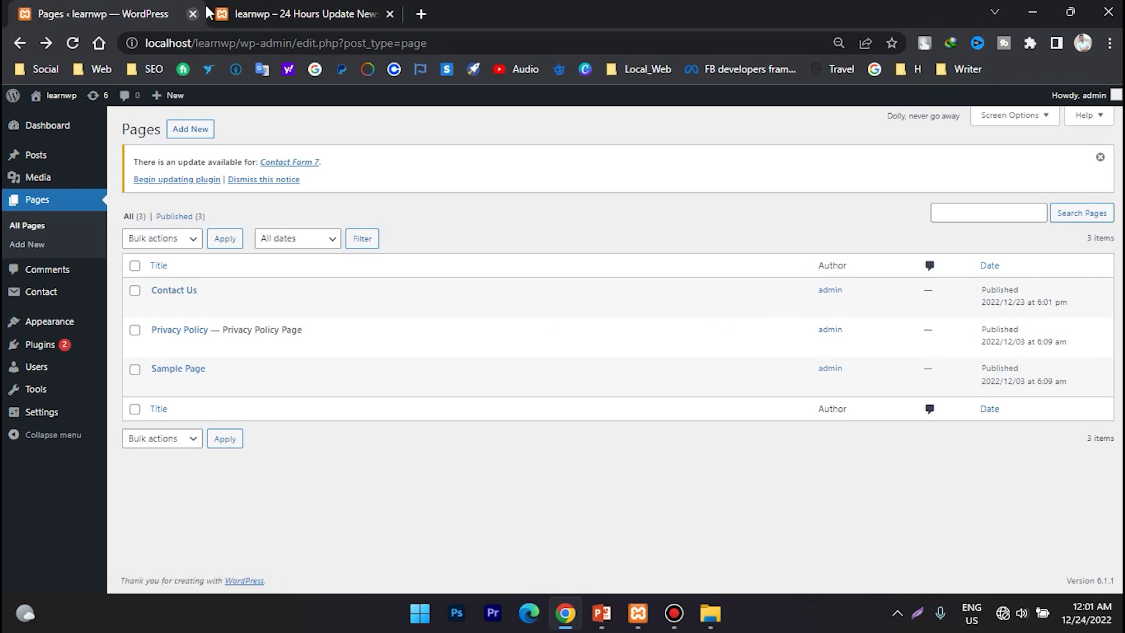
# - Reload the site's home page and check its navigation bar for the Contact Us page, then return to the pages list
pyautogui.click(276, 14)
pyautogui.click(71, 42)
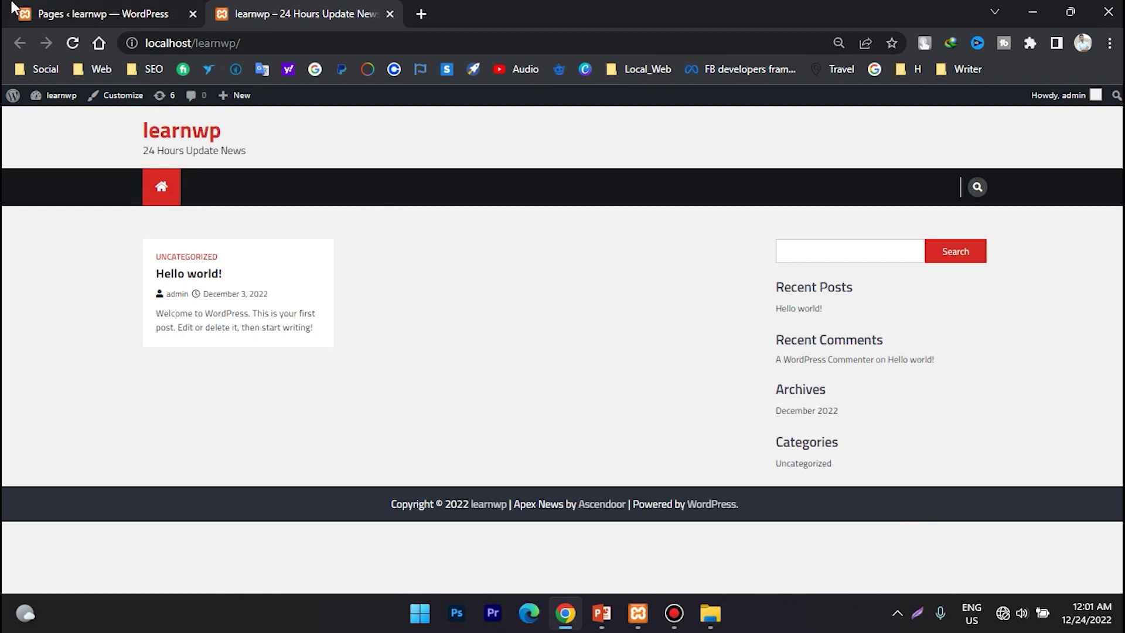
pyautogui.click(73, 15)
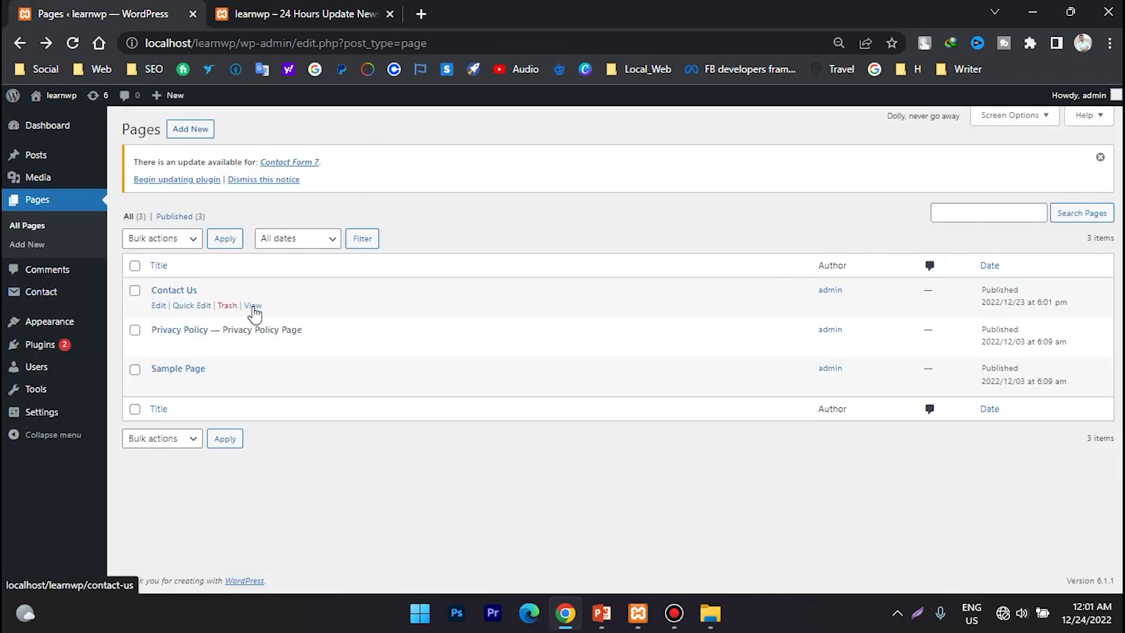
pyautogui.click(302, 14)
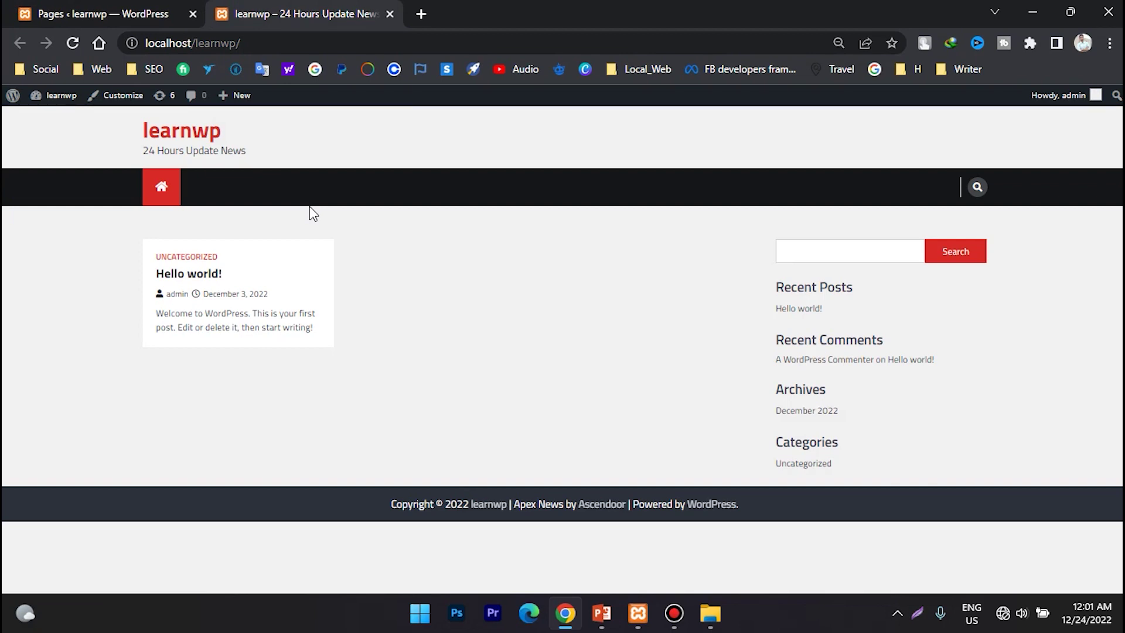
pyautogui.click(172, 16)
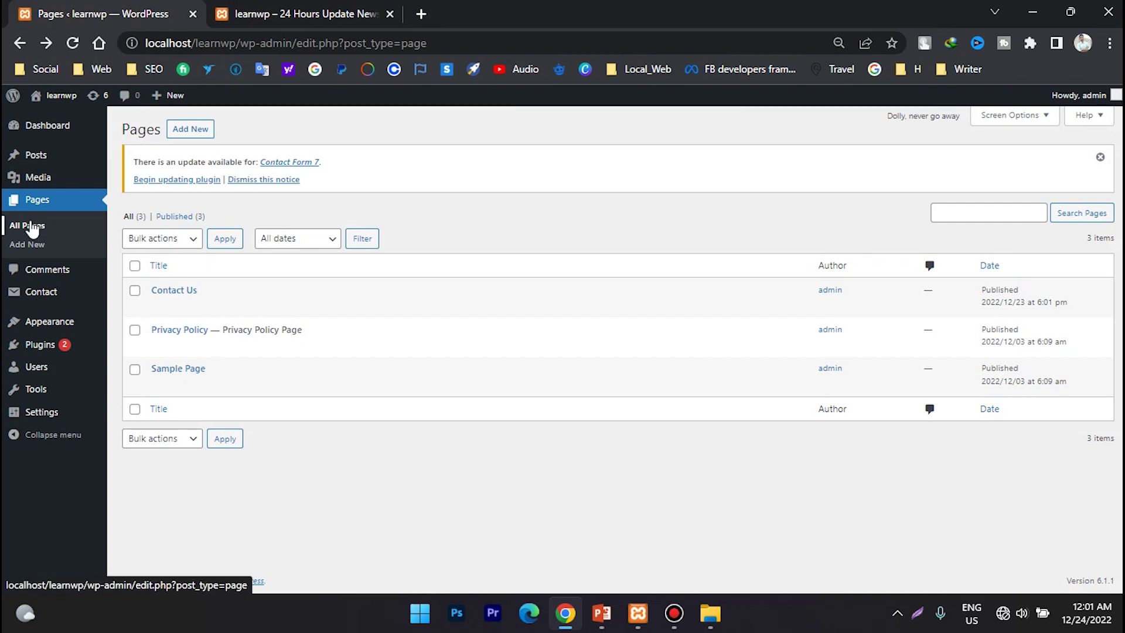
# - Open the navigation menu editor in the site's appearance settings
pyautogui.moveTo(47, 323)
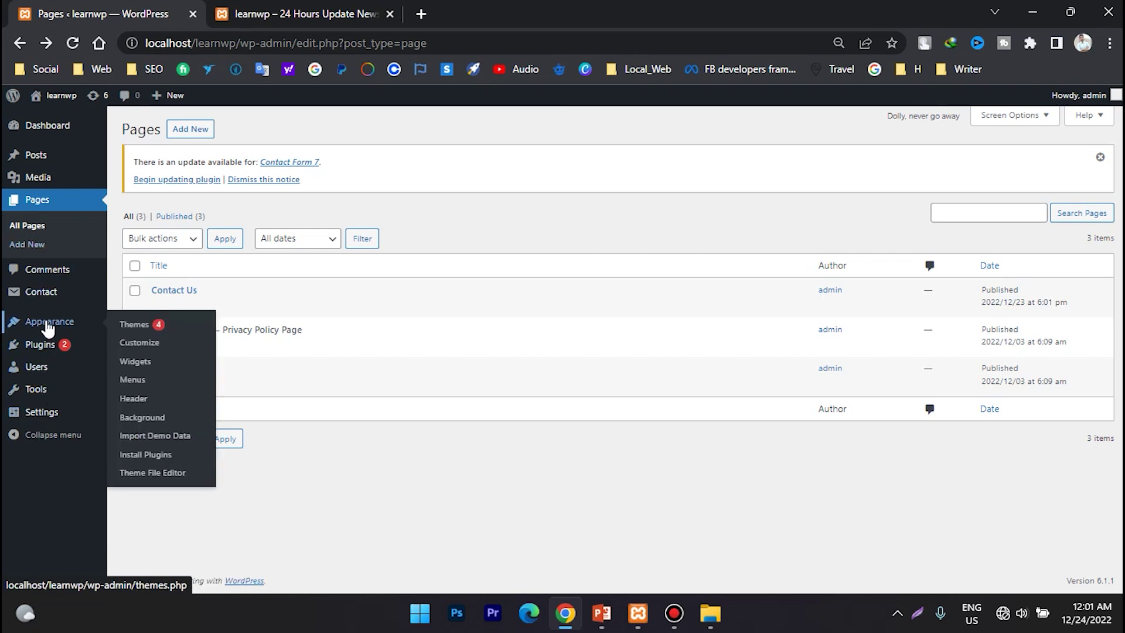
pyautogui.click(130, 383)
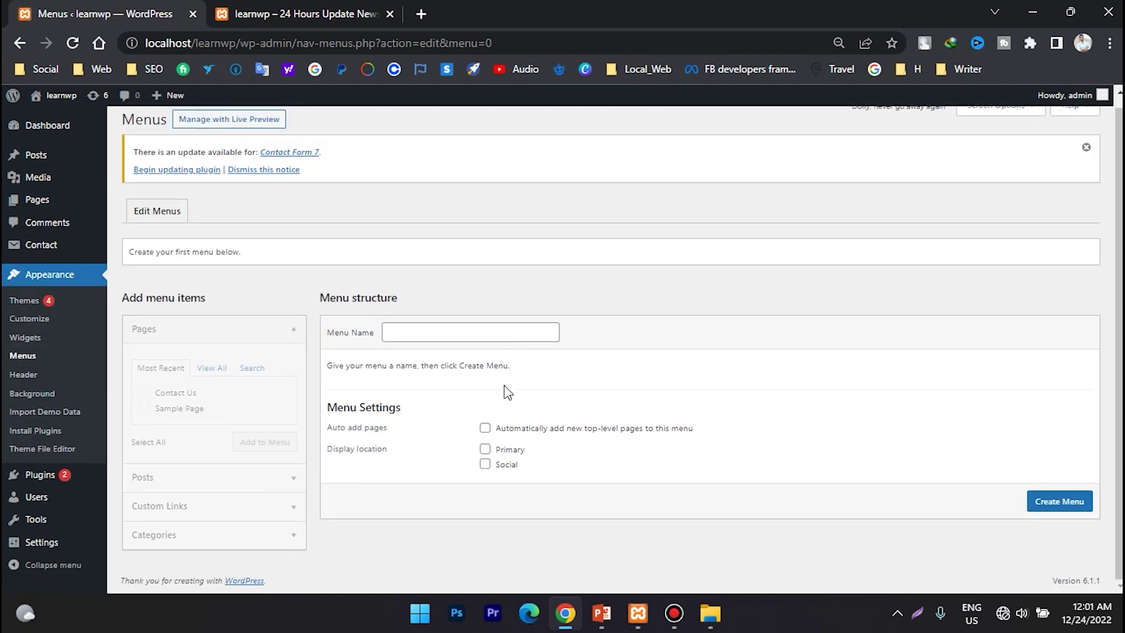
pyautogui.click(448, 335)
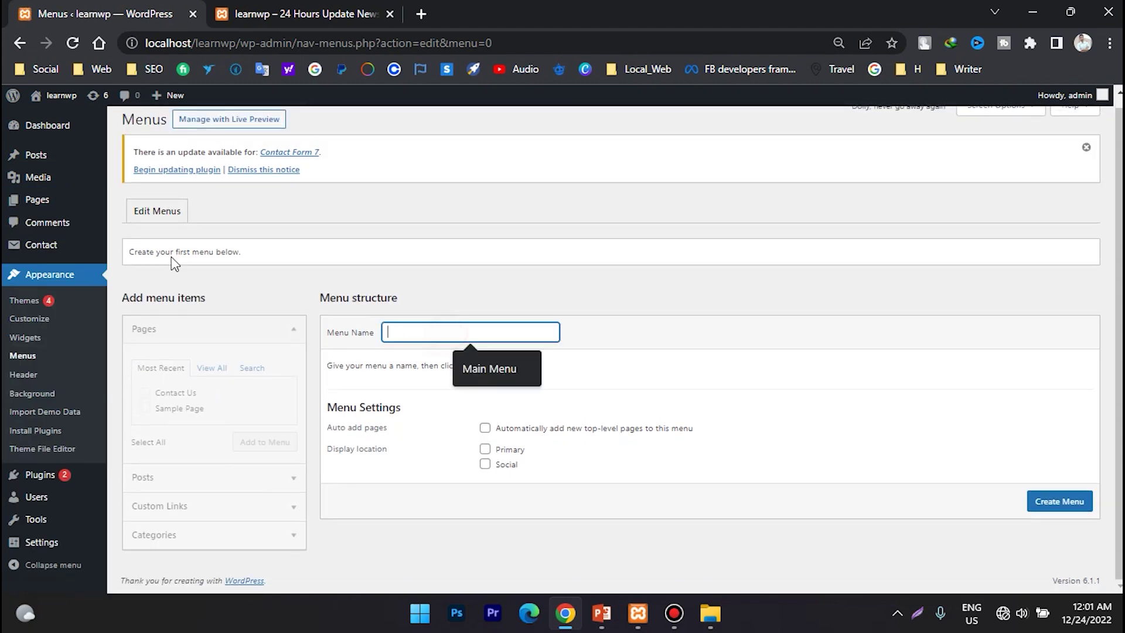
pyautogui.click(355, 253)
pyautogui.click(166, 211)
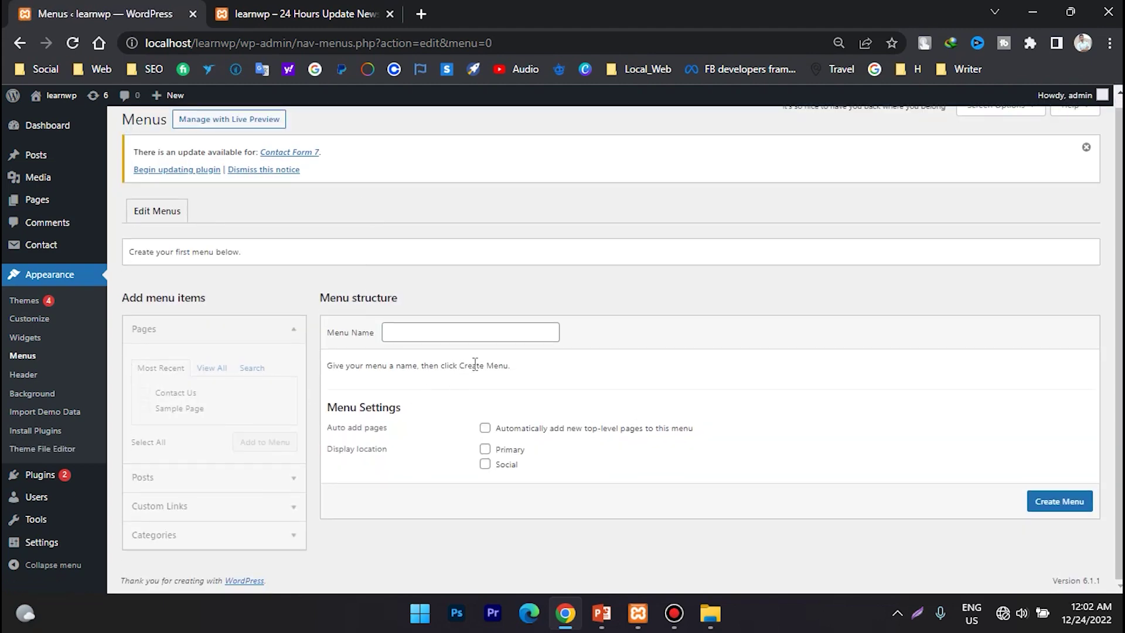
# - Create a navigation menu named Main Menu without assigning it a display location
pyautogui.click(427, 342)
pyautogui.click(486, 367)
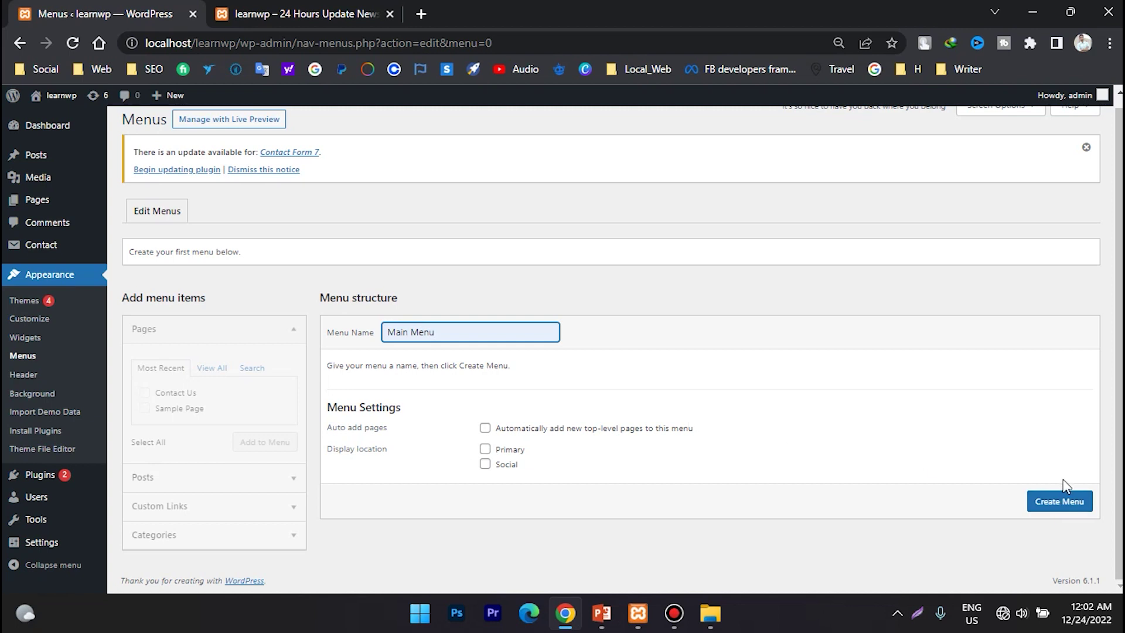
pyautogui.click(486, 450)
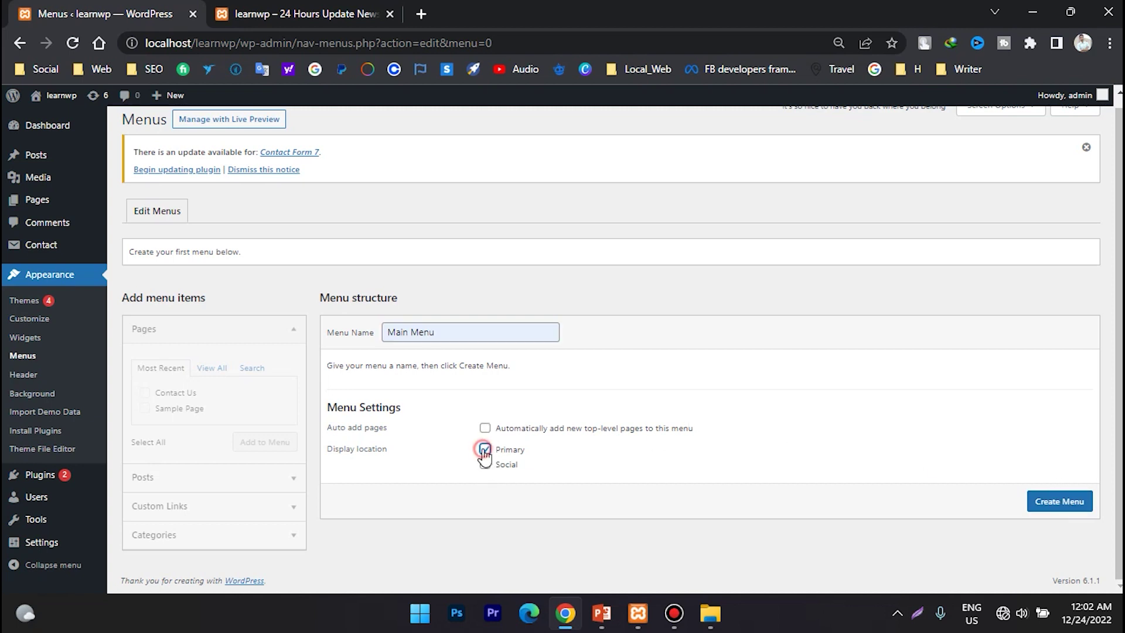
pyautogui.click(485, 449)
pyautogui.click(1059, 502)
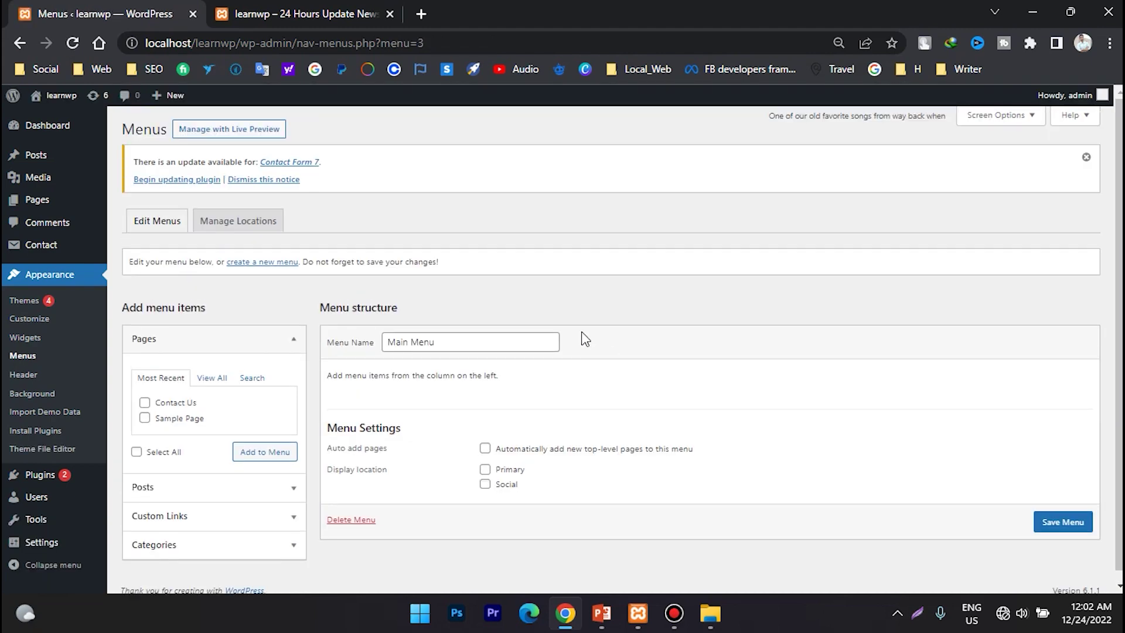
# - Assign Main Menu to the theme's Primary location in the location settings, then save Main Menu in the menu editor
pyautogui.click(269, 216)
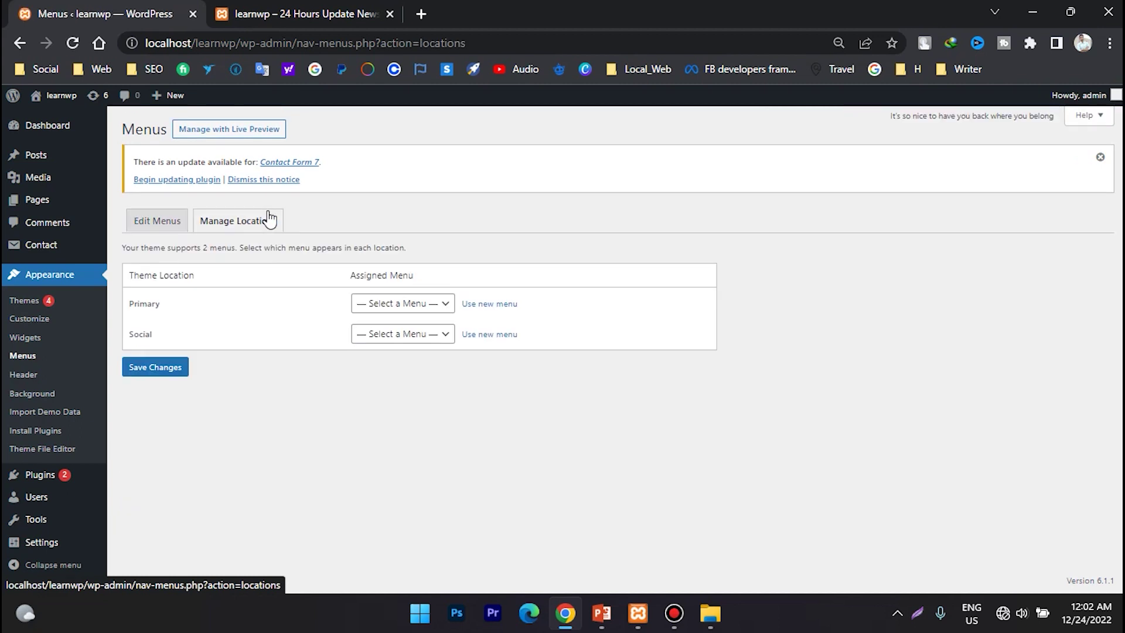
pyautogui.click(398, 303)
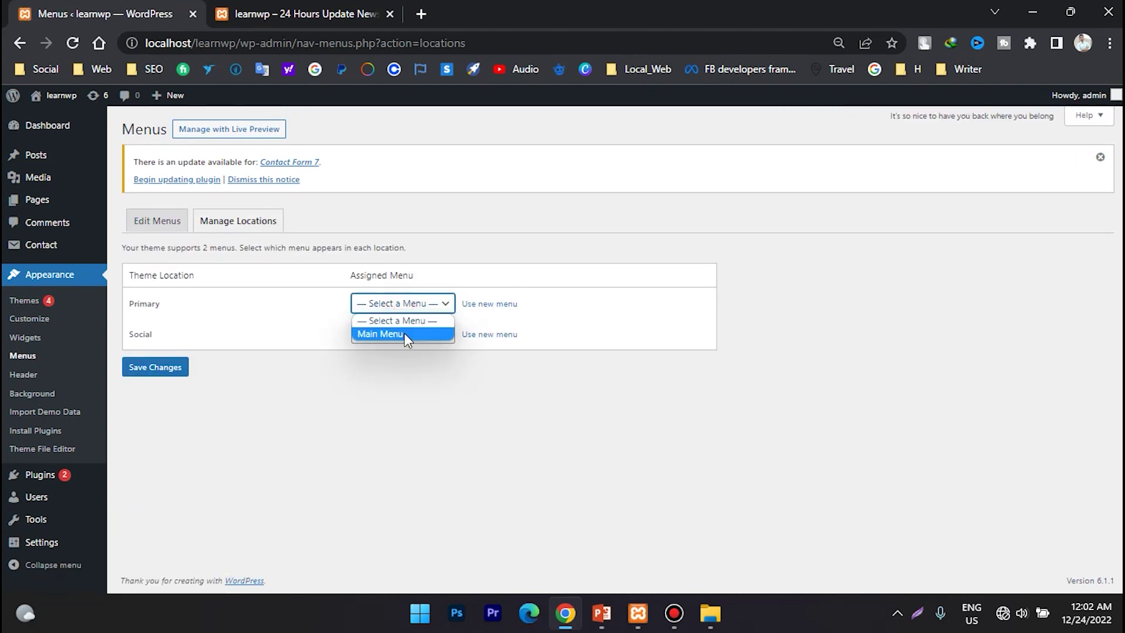
pyautogui.click(404, 333)
pyautogui.click(148, 369)
pyautogui.click(167, 256)
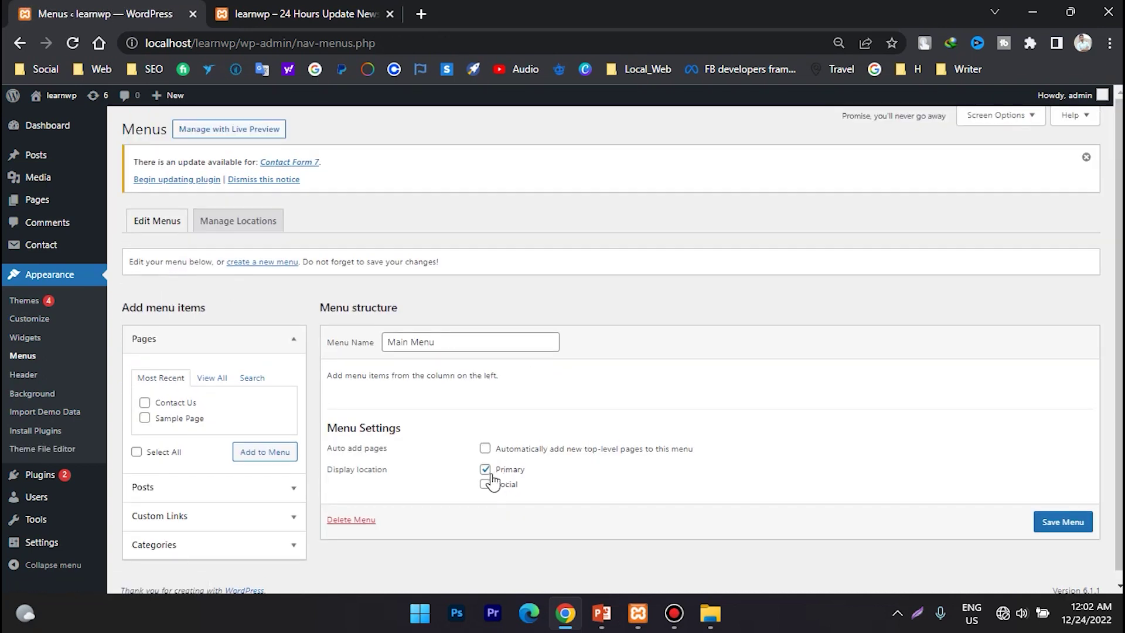
pyautogui.scroll(-1, 630, 416)
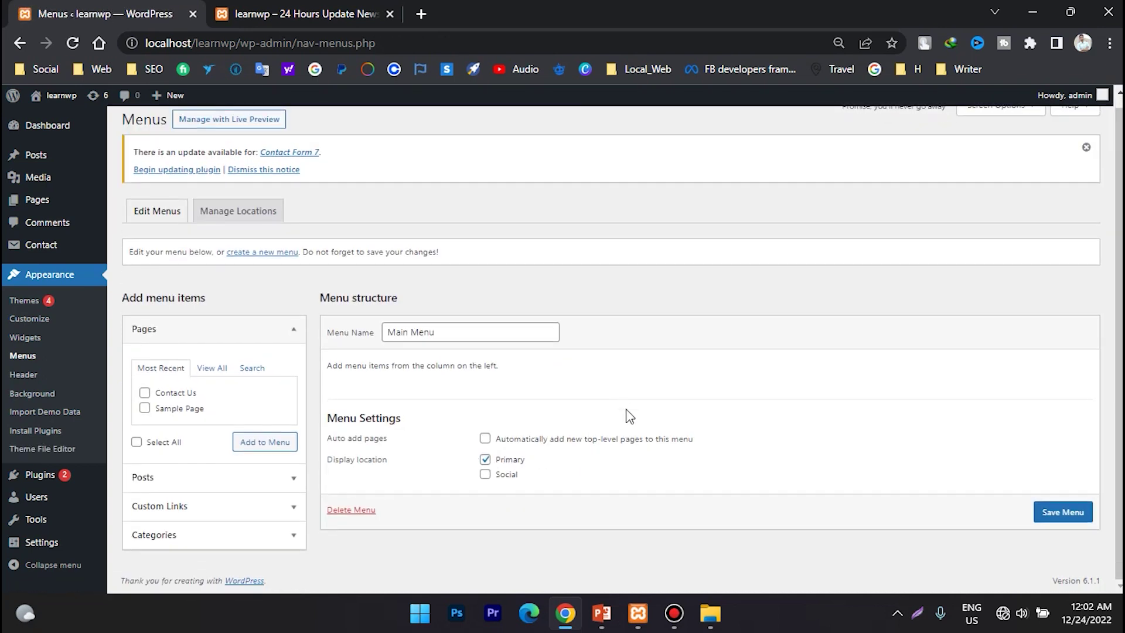
pyautogui.click(1047, 512)
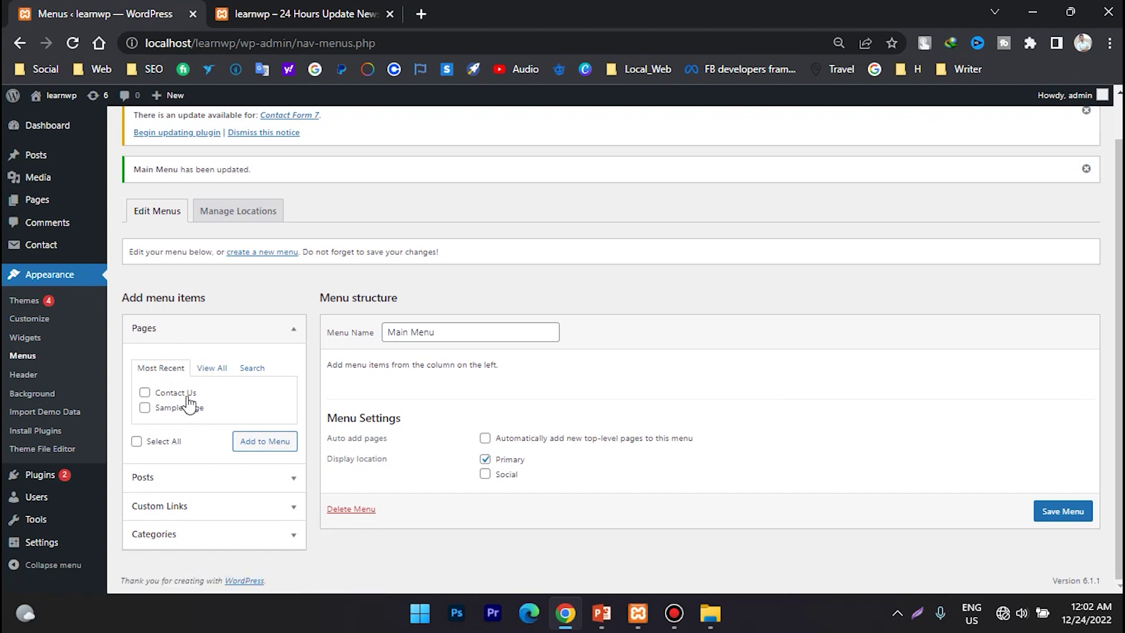
# - List all pages available for Main Menu and check the home item in the live site's navigation bar
pyautogui.click(212, 367)
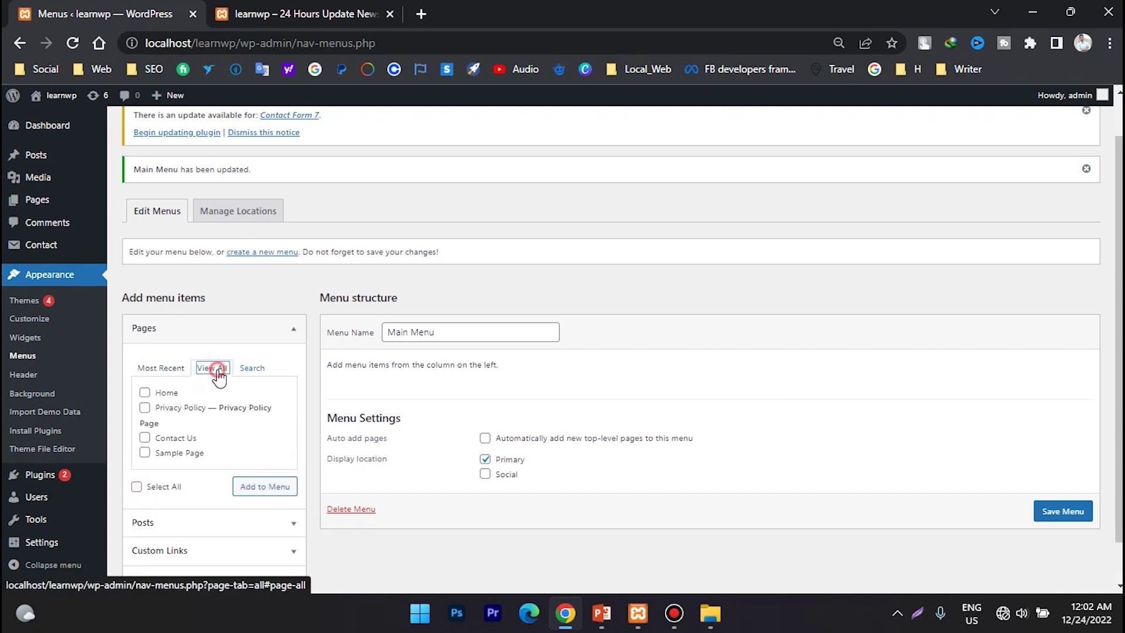
pyautogui.scroll(-1, 218, 402)
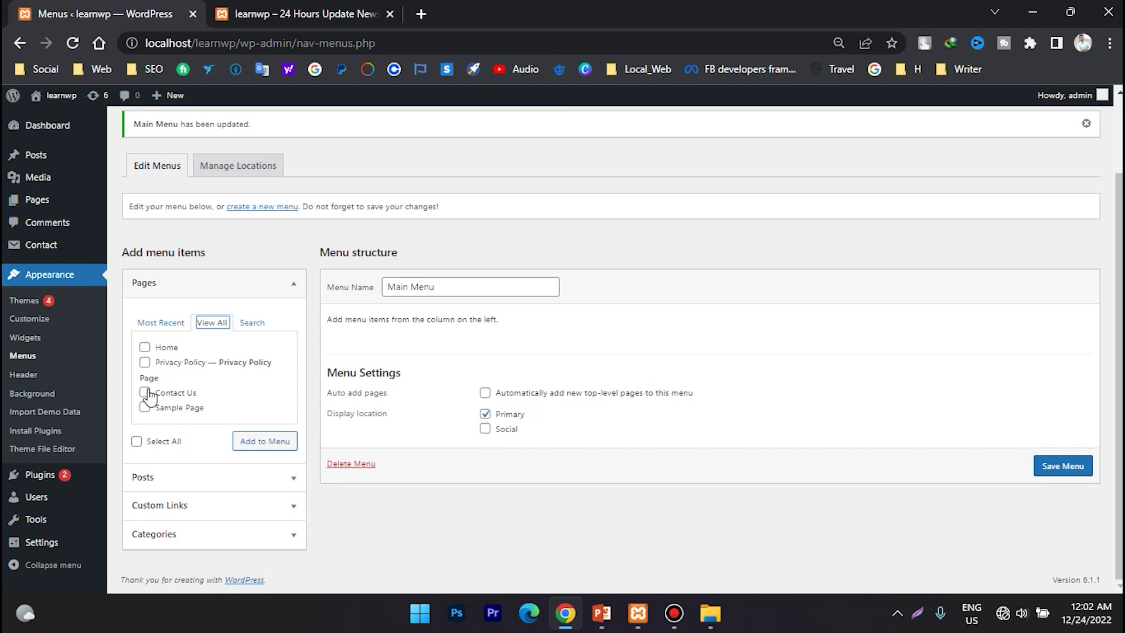
pyautogui.scroll(2, 211, 410)
pyautogui.scroll(-2, 225, 393)
pyautogui.click(364, 16)
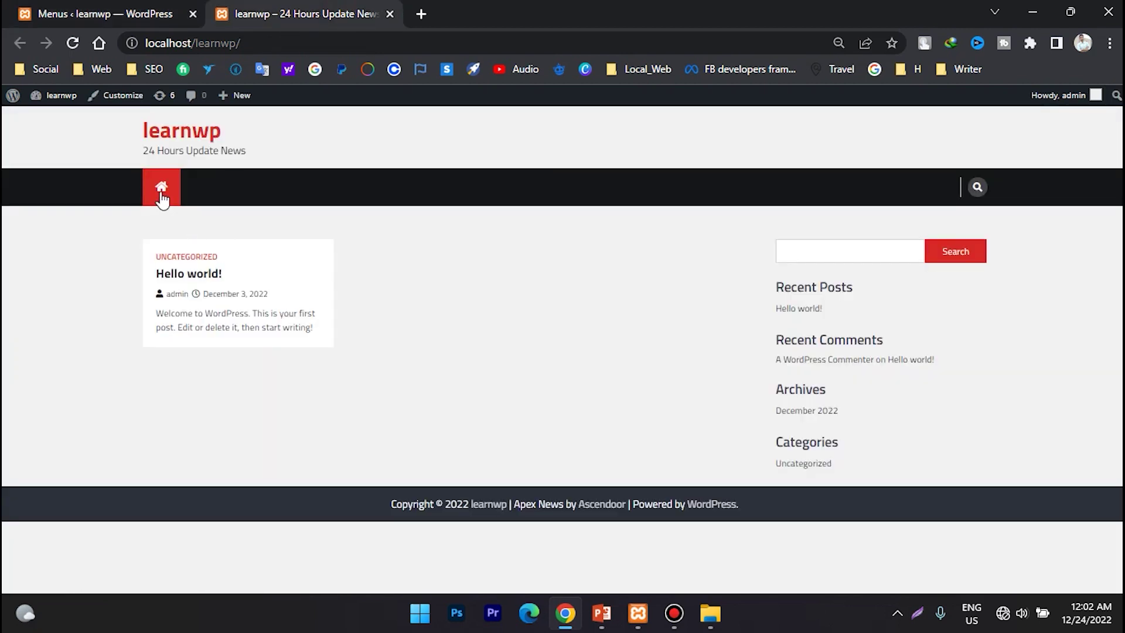
pyautogui.click(120, 12)
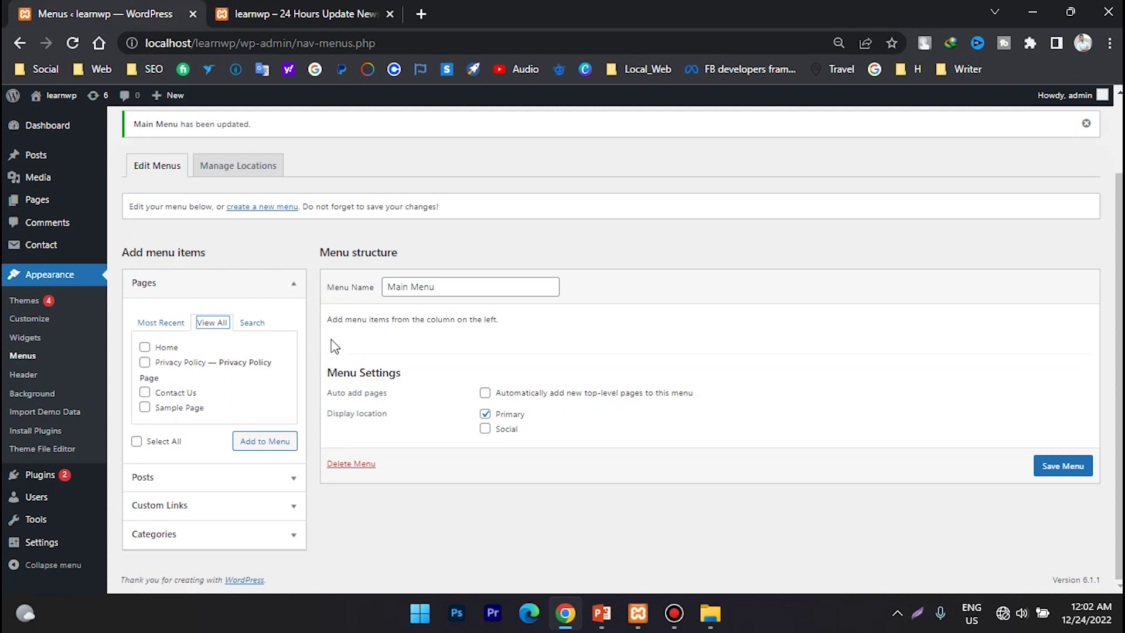
# - Keep only the Contact Us page in Main Menu by removing the Privacy Policy item, and save the menu
pyautogui.click(386, 315)
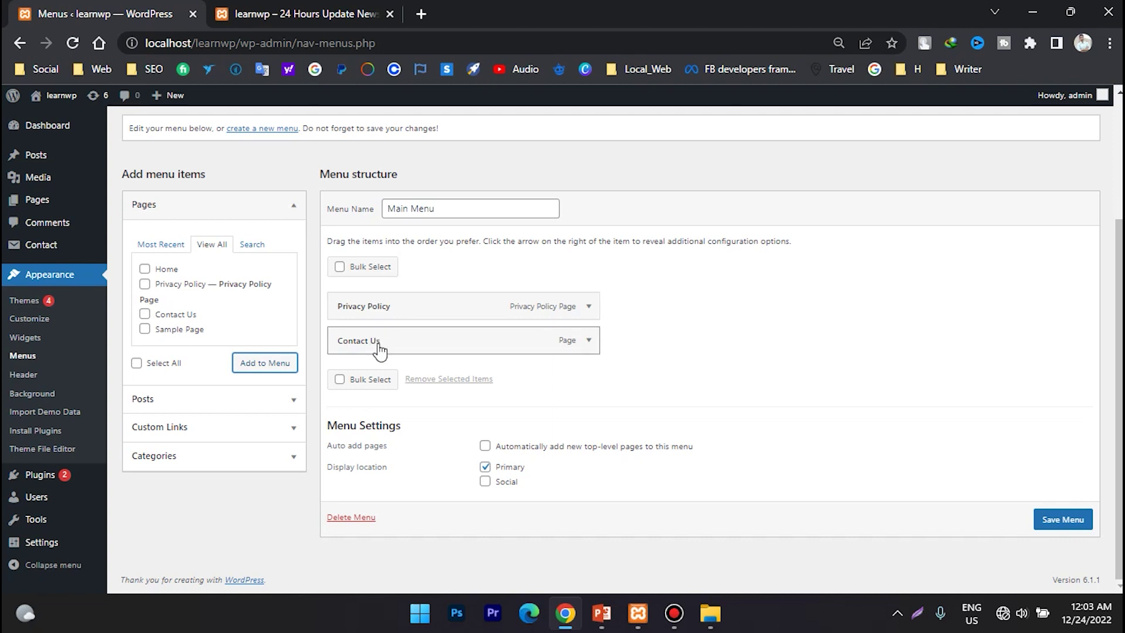
pyautogui.click(588, 307)
pyautogui.click(352, 428)
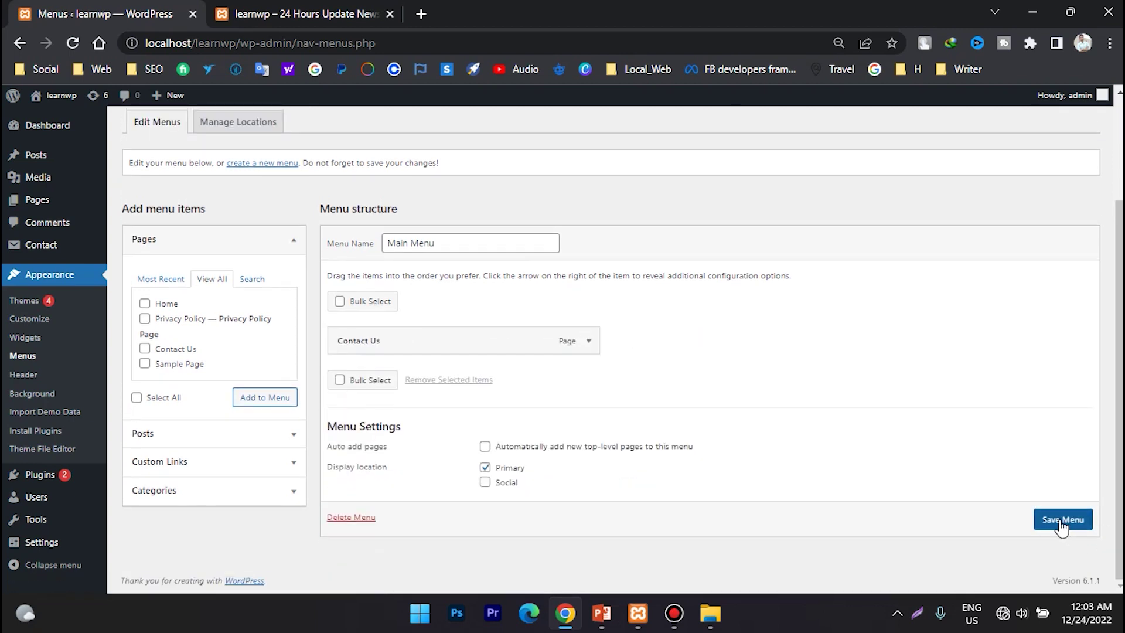
pyautogui.click(1058, 521)
# - Examine the settings of the Contact Us item in Main Menu and collapse them again
pyautogui.click(589, 477)
pyautogui.scroll(-4, 340, 311)
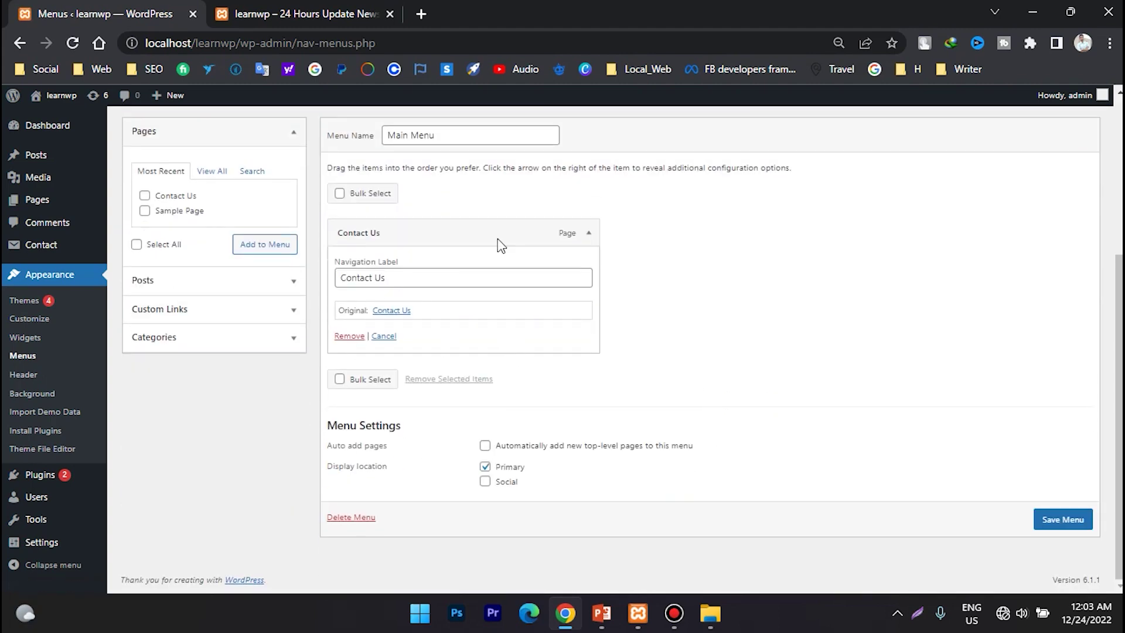
pyautogui.click(588, 233)
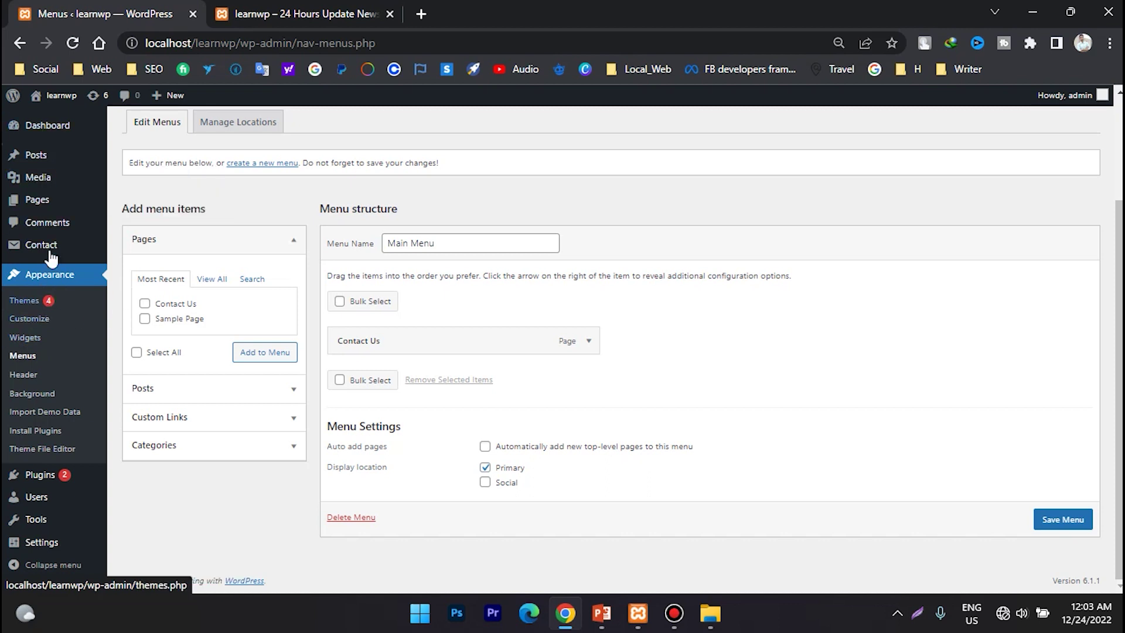
# - Check the Contact Us link in the live site's navigation bar and the page it opens, then return to the dashboard
pyautogui.click(65, 95)
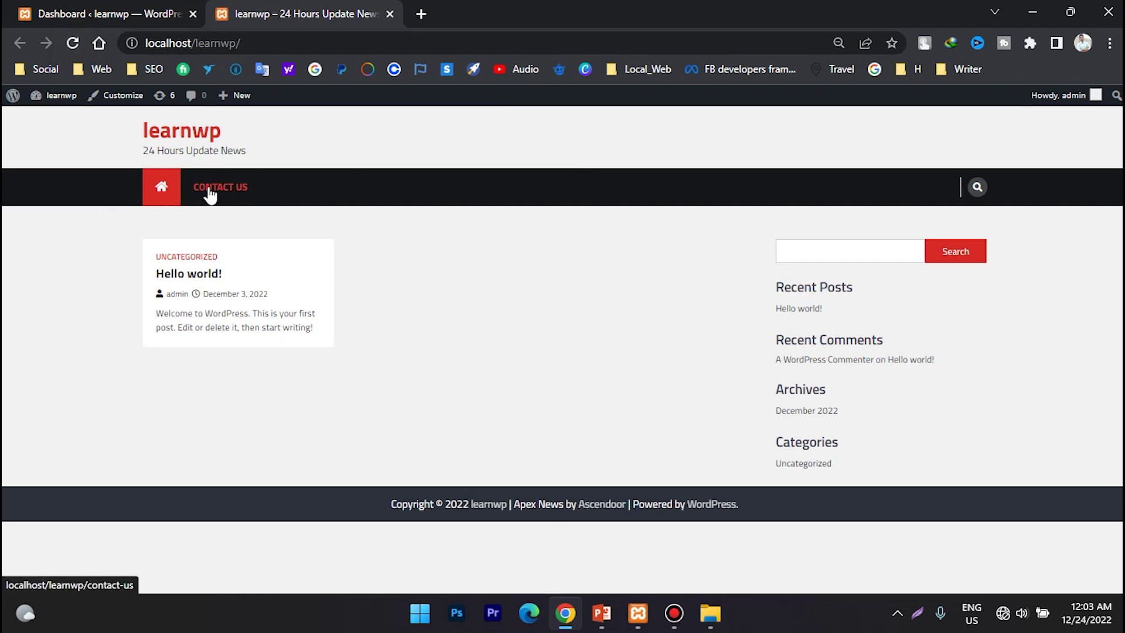
pyautogui.click(236, 187)
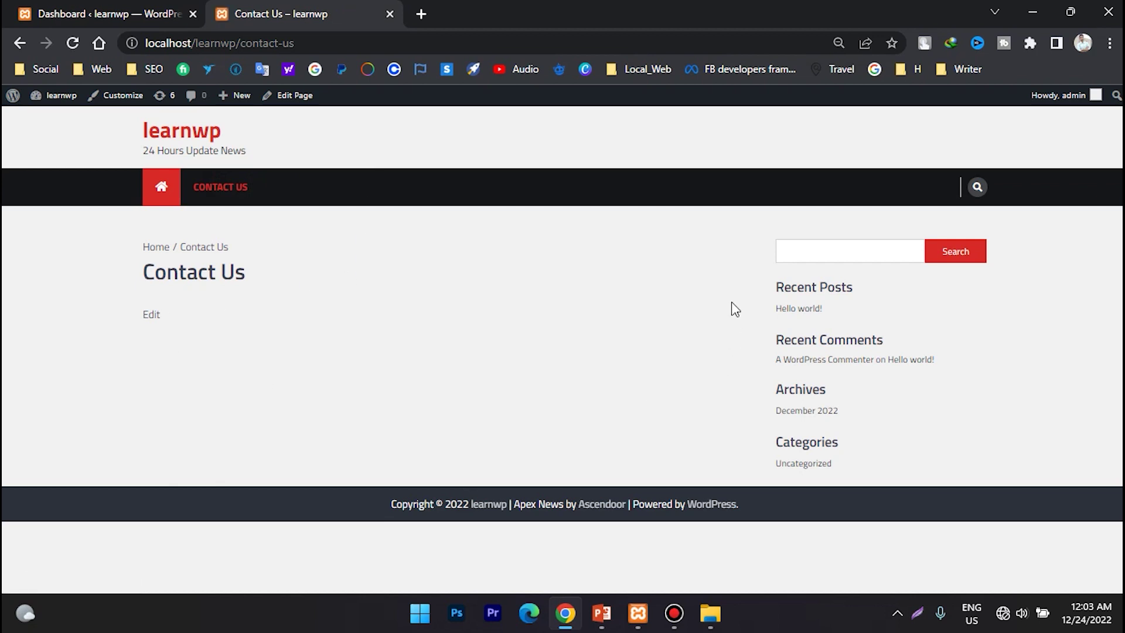
pyautogui.click(171, 190)
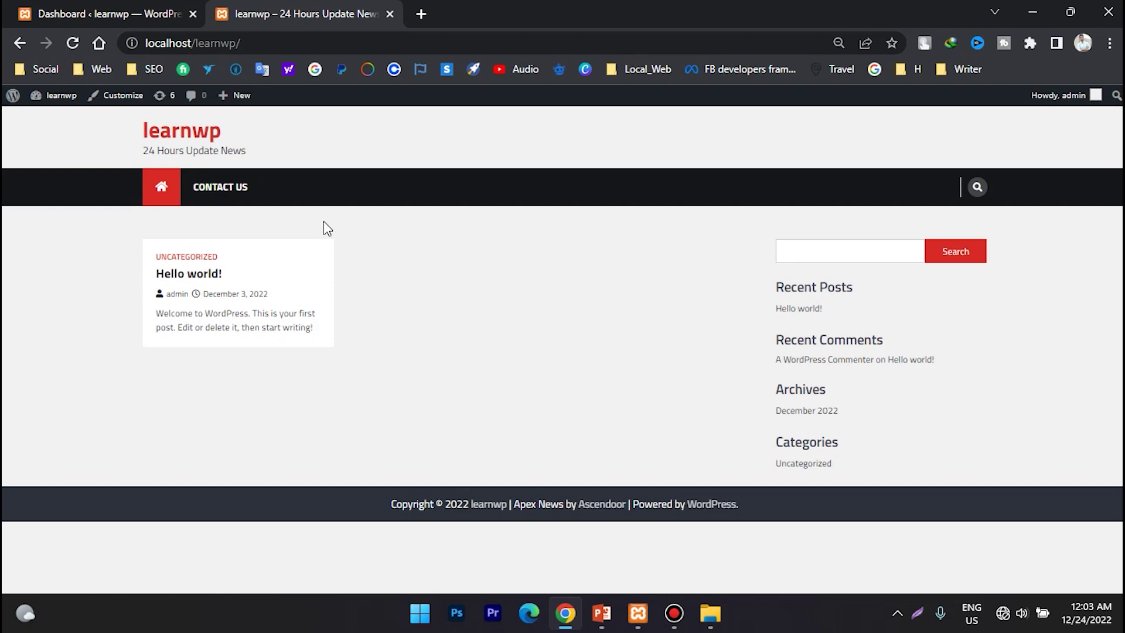
pyautogui.click(131, 8)
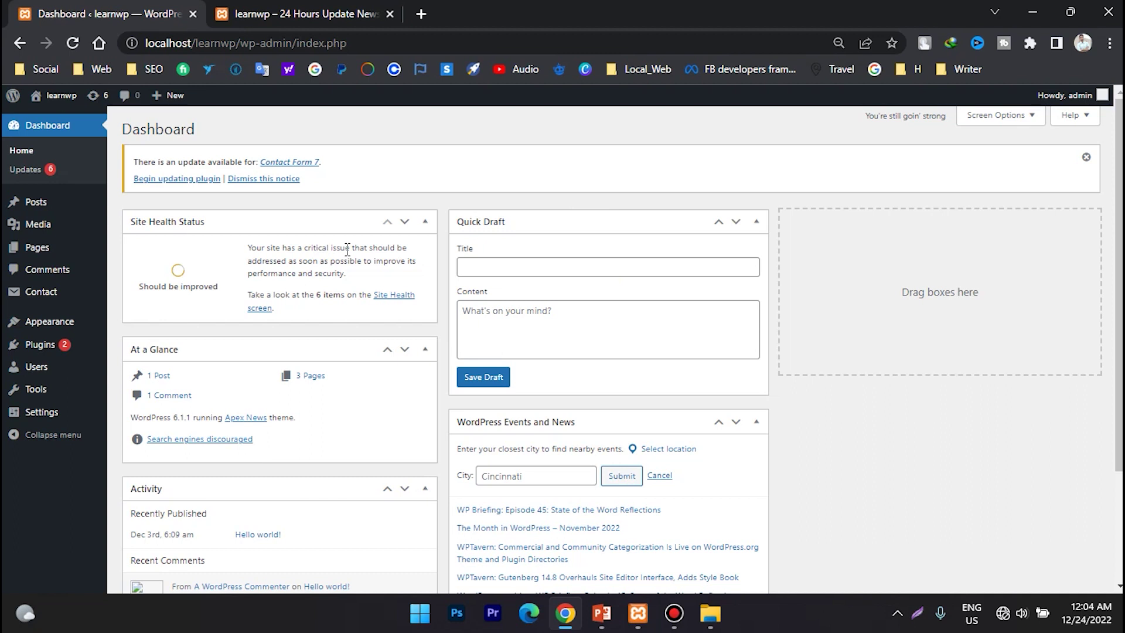
# - Open the list of contact forms and copy the shortcode of Contact form 1
pyautogui.scroll(-3, 350, 253)
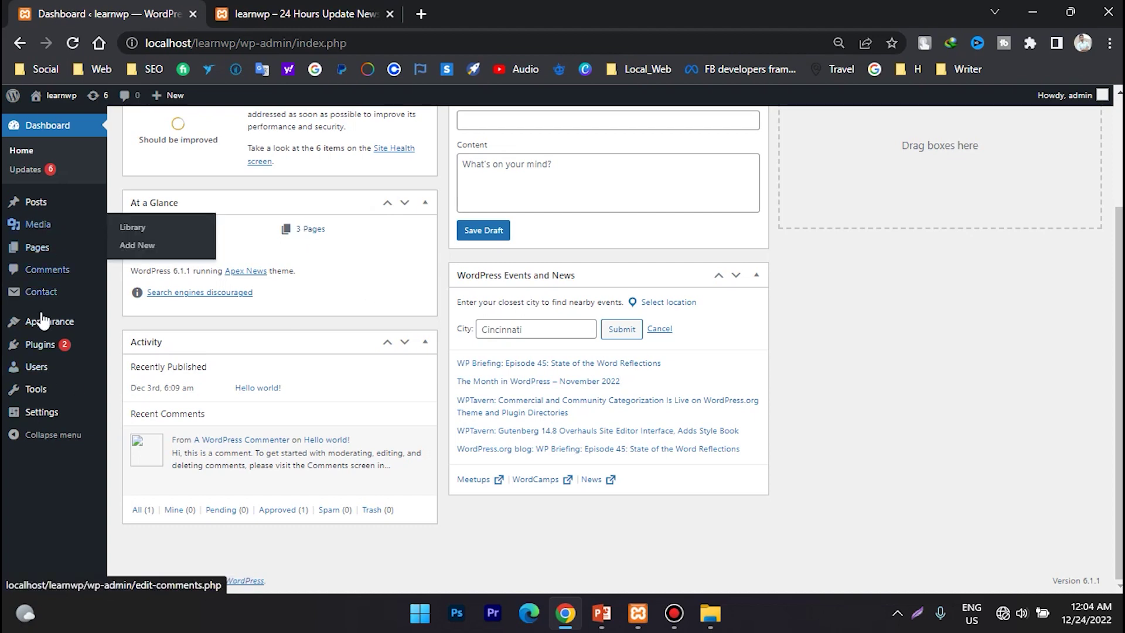
pyautogui.click(39, 292)
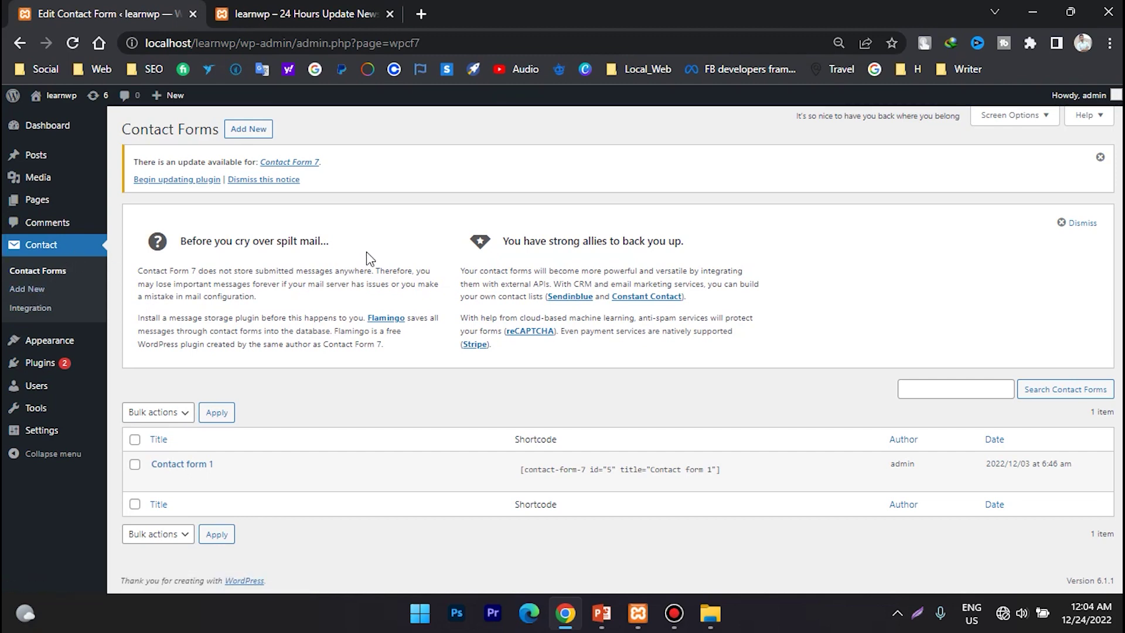
pyautogui.click(553, 474)
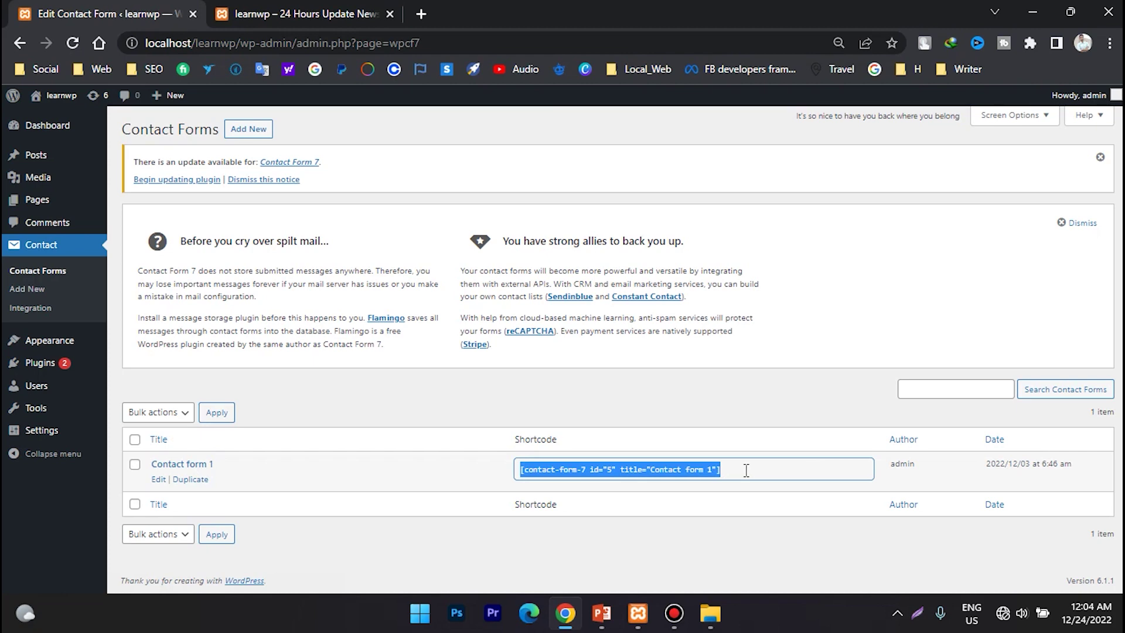
# - Open the Contact Us page for editing and paste the Contact form 1 shortcode into its empty body
pyautogui.click(18, 202)
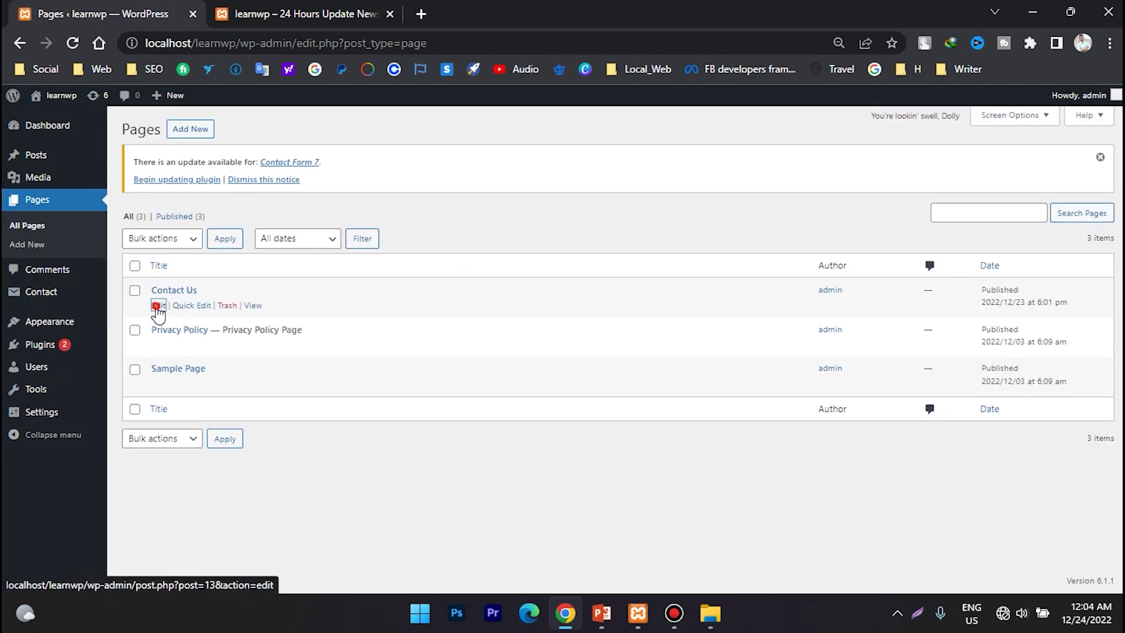
pyautogui.click(158, 307)
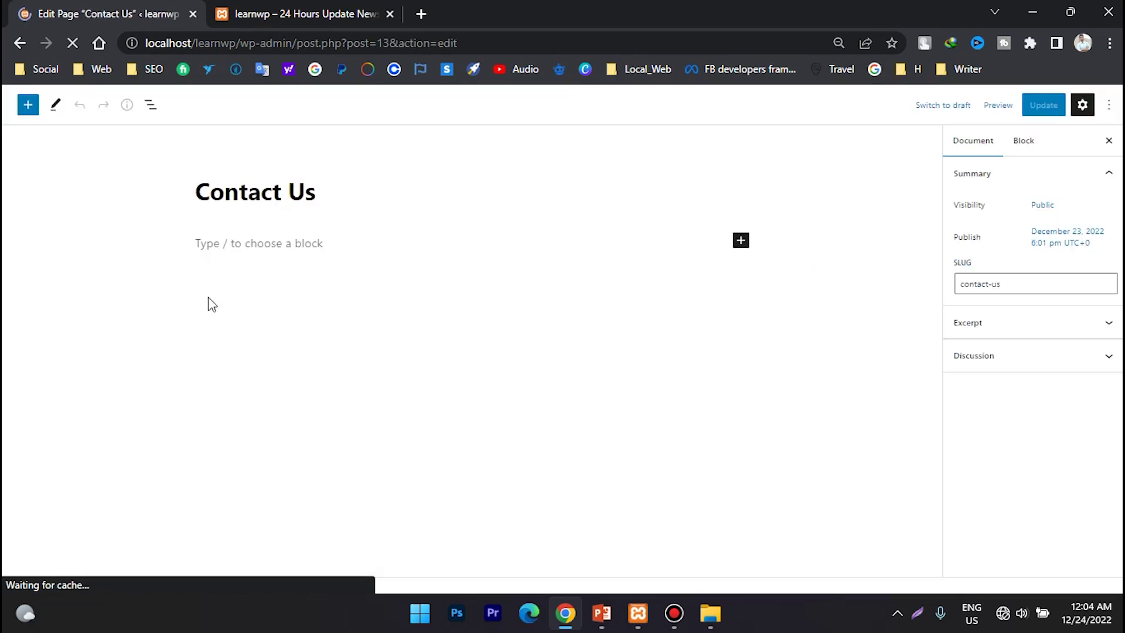
pyautogui.click(251, 244)
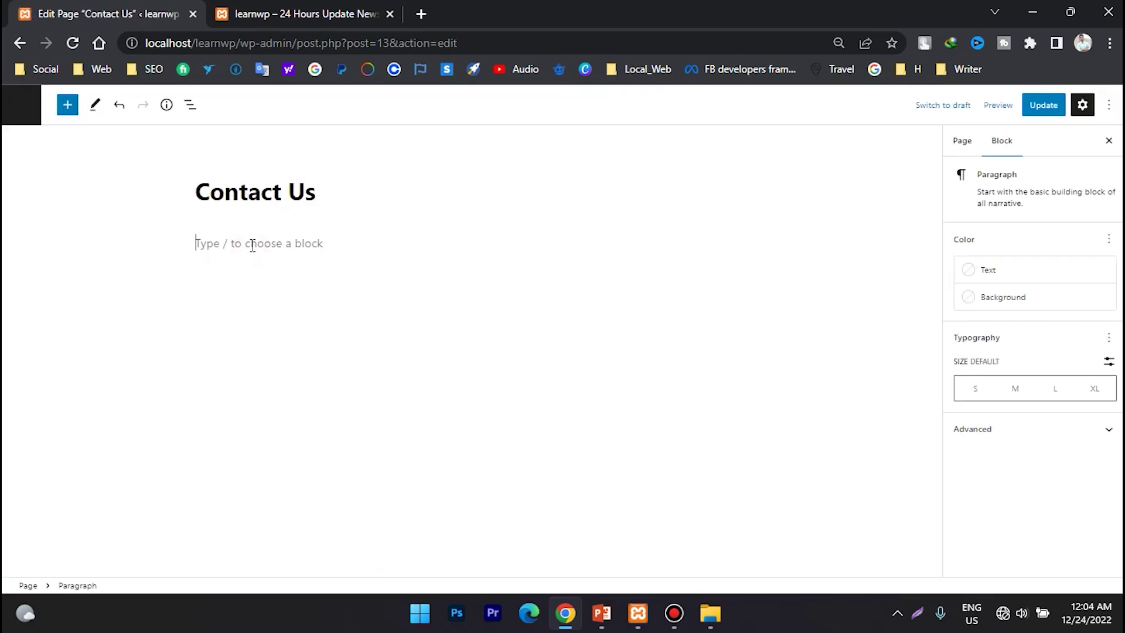
pyautogui.hotkey('ctrl', 'v')
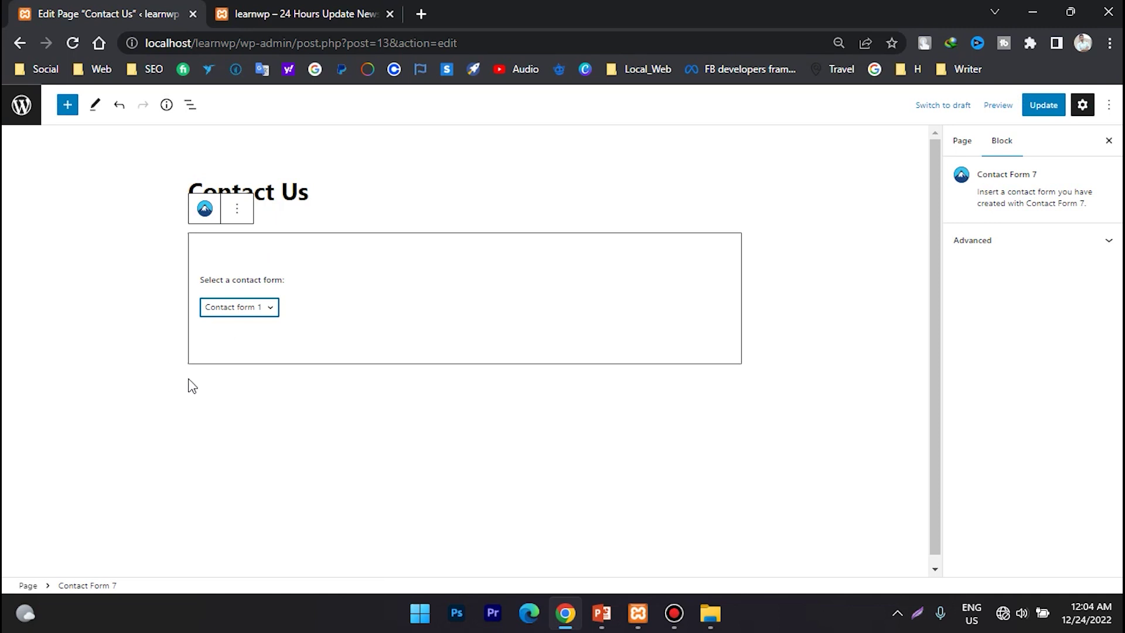
pyautogui.click(340, 416)
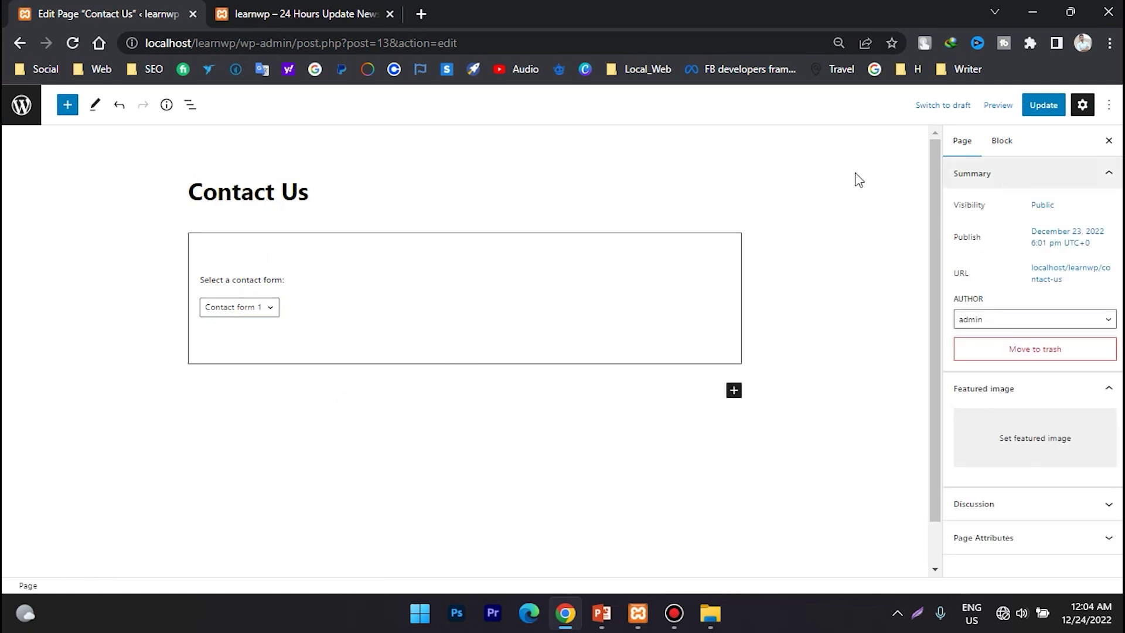
# - Keep Contact form 1 selected in the page's form block, update the Contact Us page and return to the dashboard
pyautogui.click(272, 308)
pyautogui.click(272, 311)
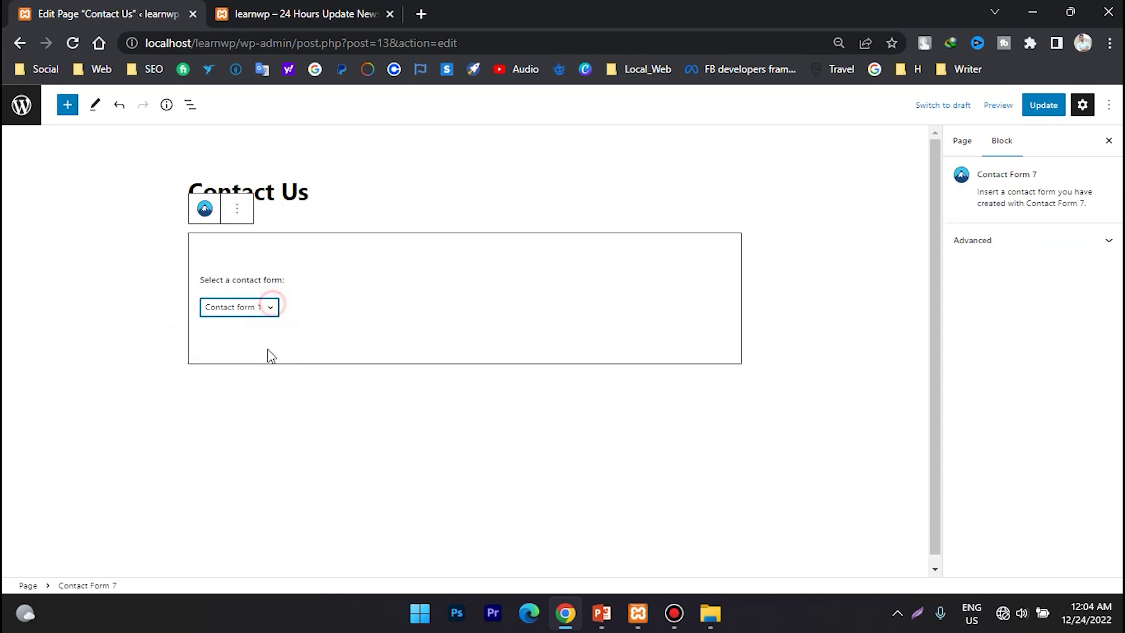
pyautogui.click(1043, 105)
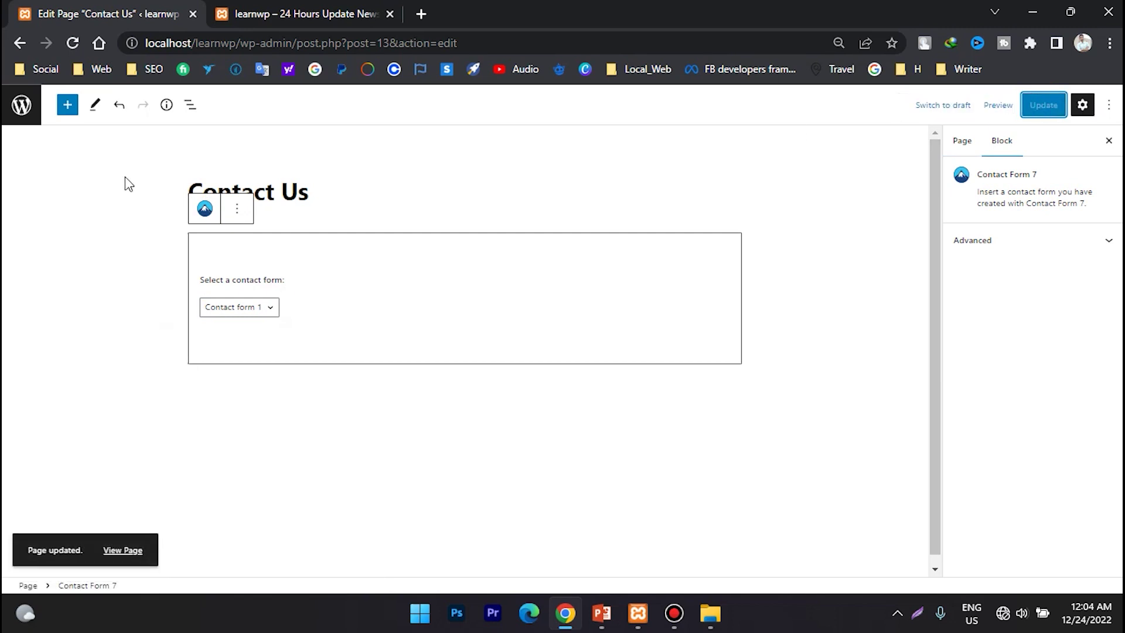
pyautogui.click(22, 105)
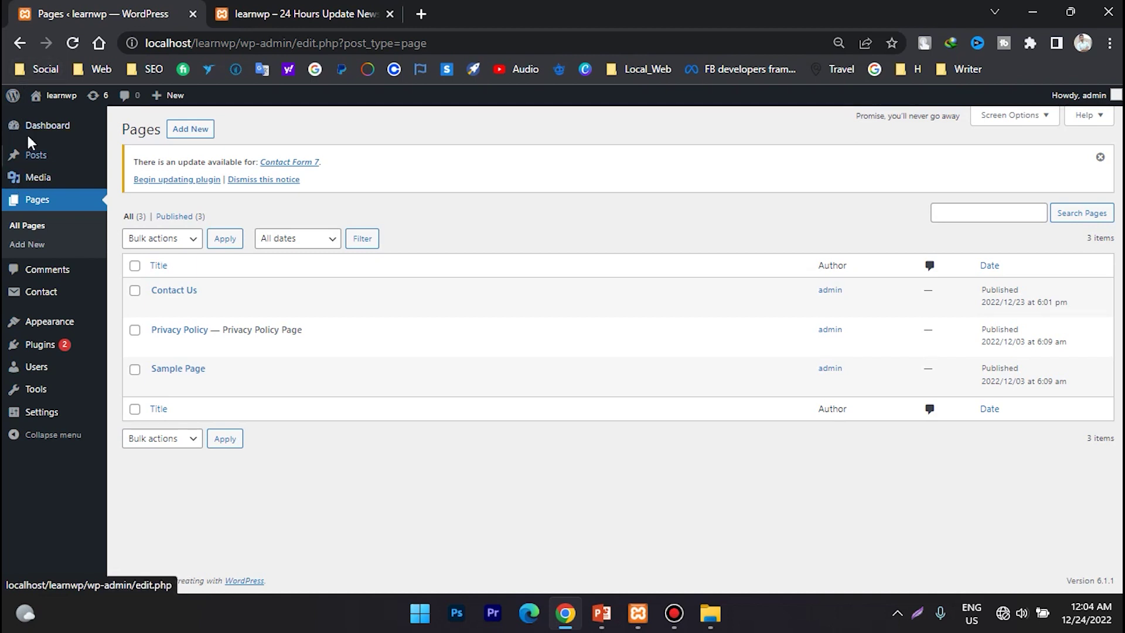
pyautogui.moveTo(30, 135)
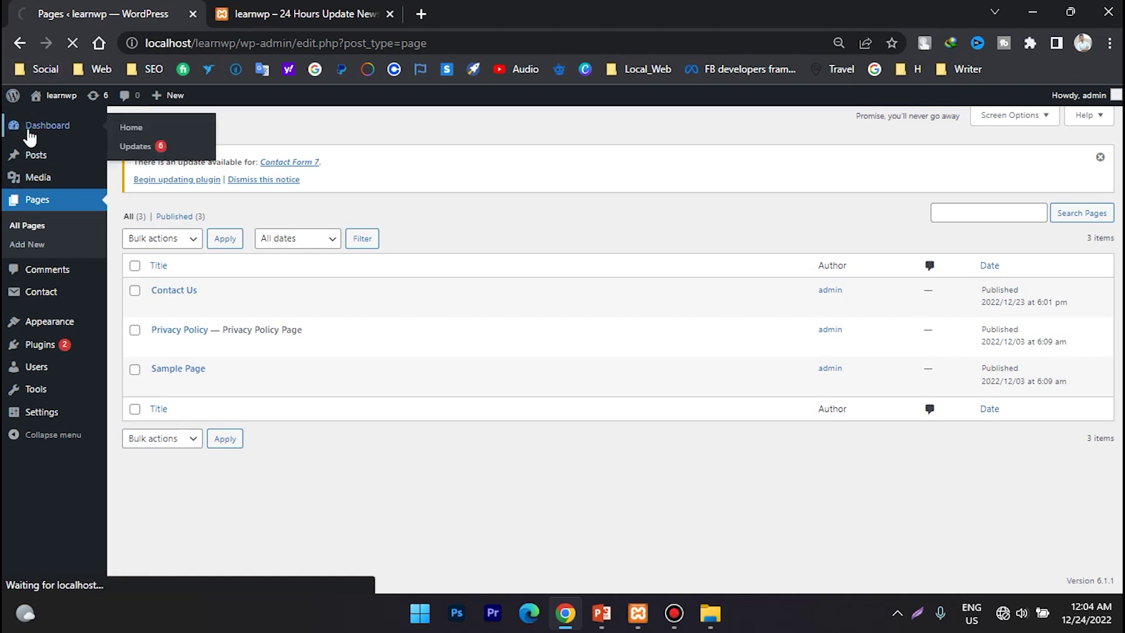
# - Reload the live site and open its Contact Us page to check the embedded contact form
pyautogui.hotkey('ctrl', 'Tab')
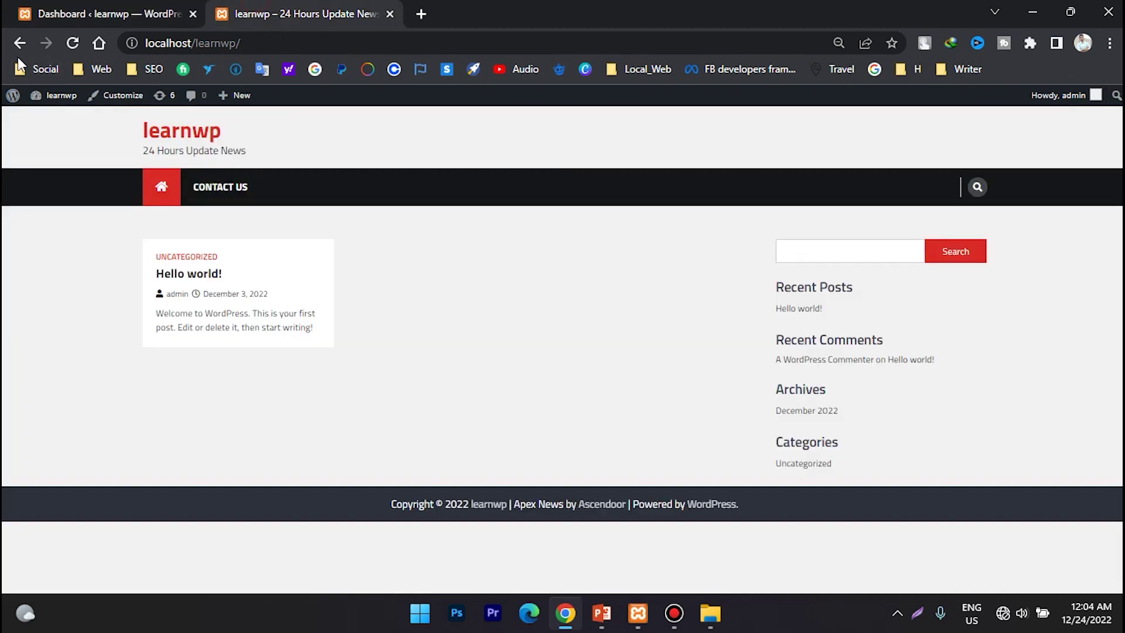
pyautogui.click(73, 45)
pyautogui.click(212, 189)
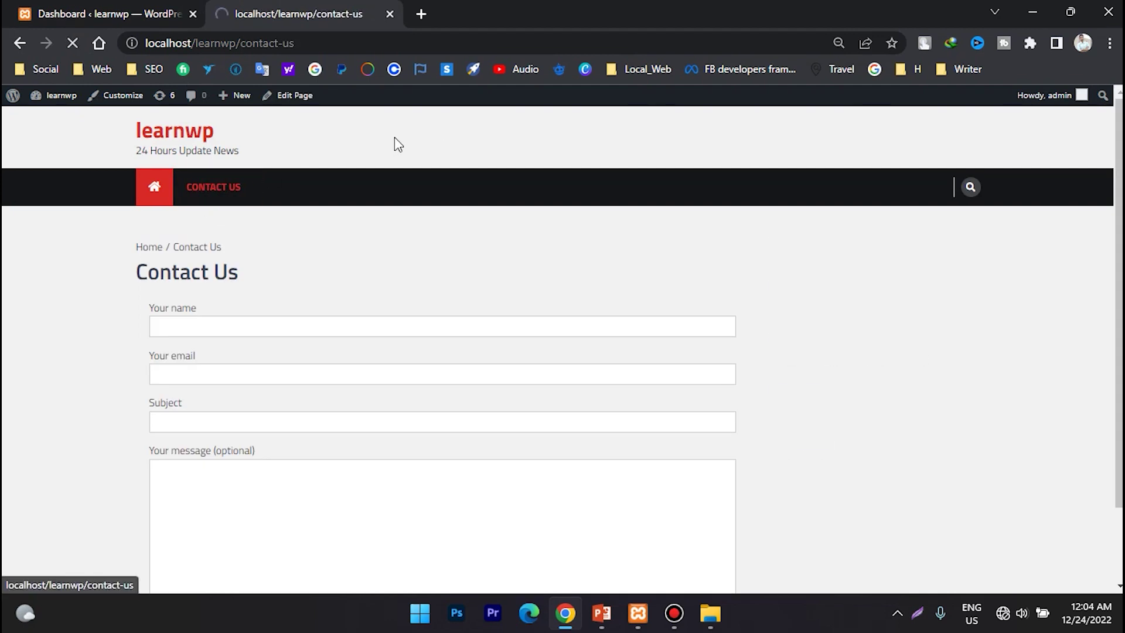
pyautogui.scroll(-3, 424, 196)
pyautogui.scroll(3, 424, 196)
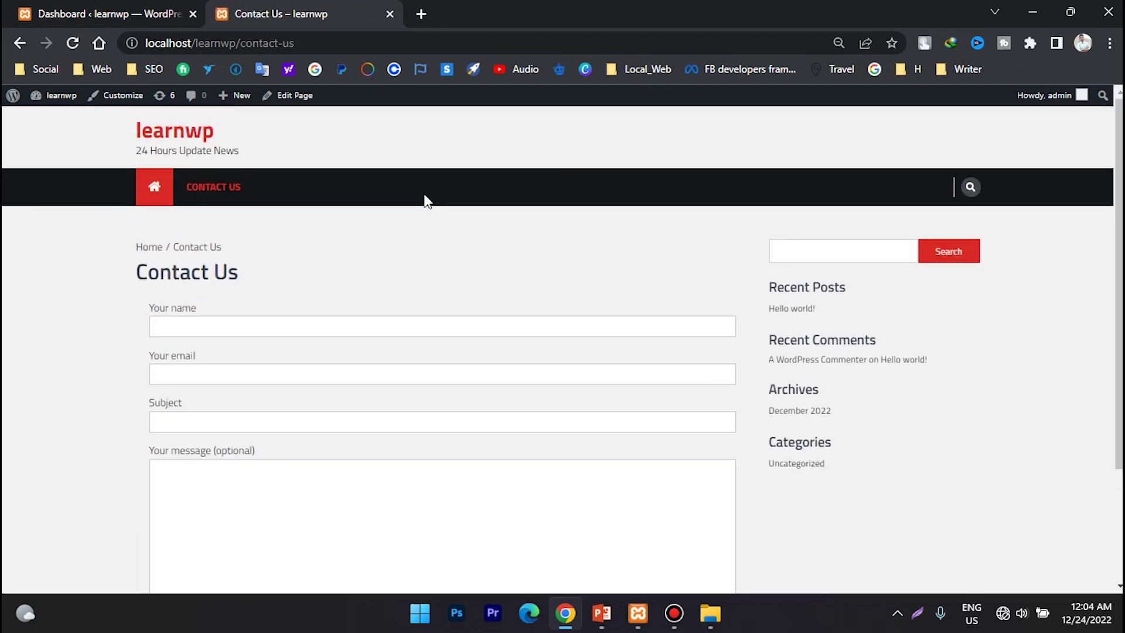
pyautogui.scroll(-3, 427, 201)
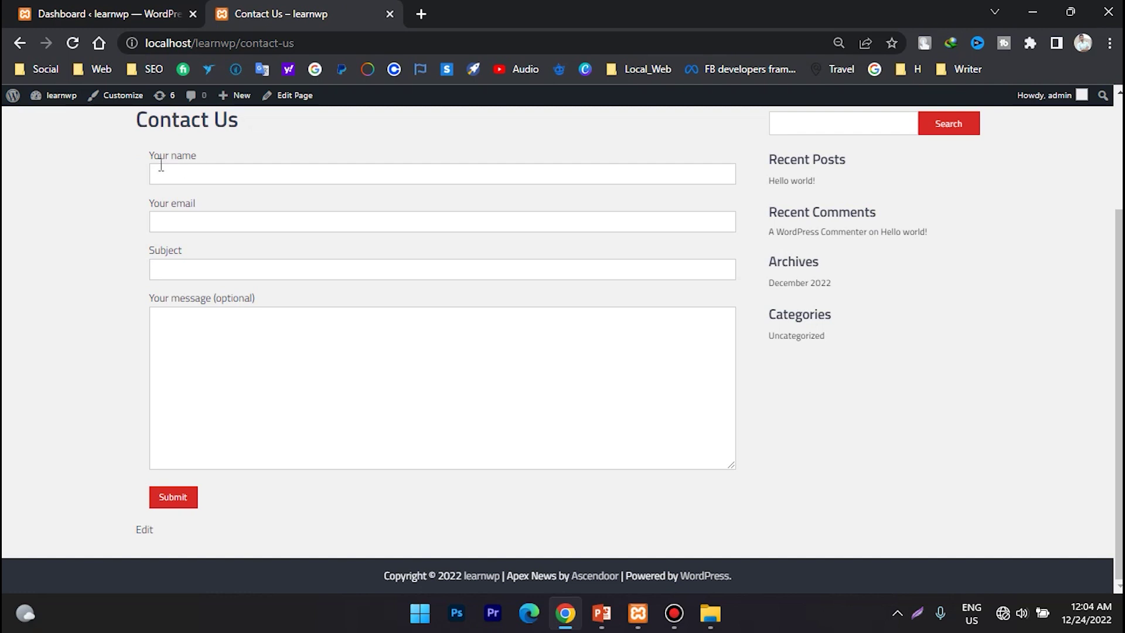
pyautogui.scroll(2, 166, 167)
# - Check that the form's name, email, subject and message fields accept focus, and look over the submit area
pyautogui.click(232, 253)
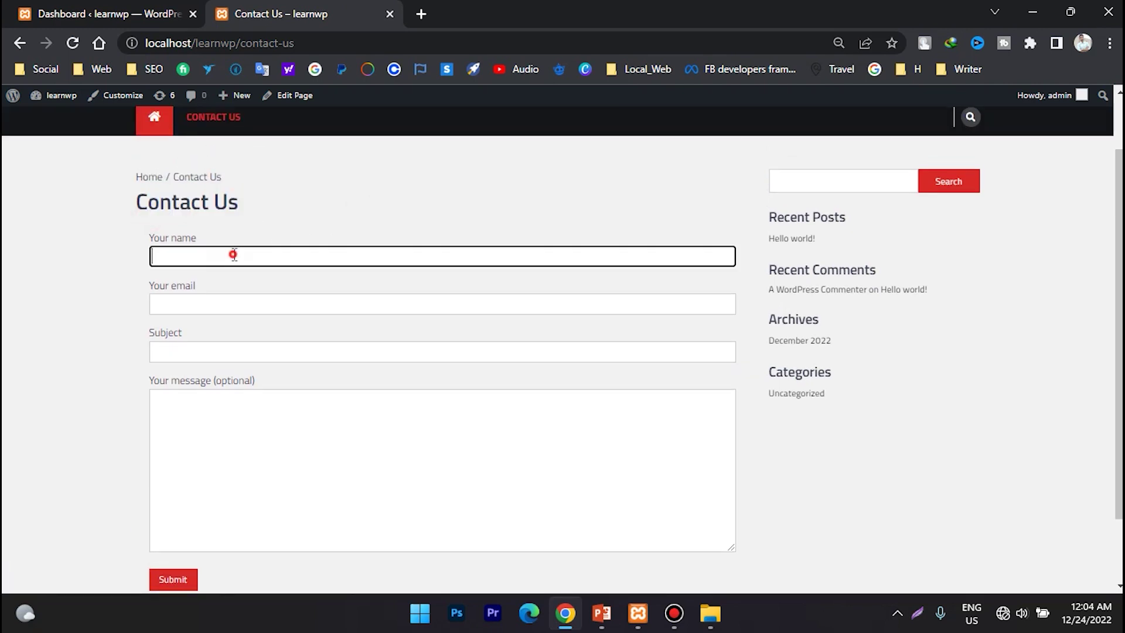
pyautogui.click(234, 301)
pyautogui.click(229, 353)
pyautogui.click(220, 454)
pyautogui.scroll(-2, 401, 265)
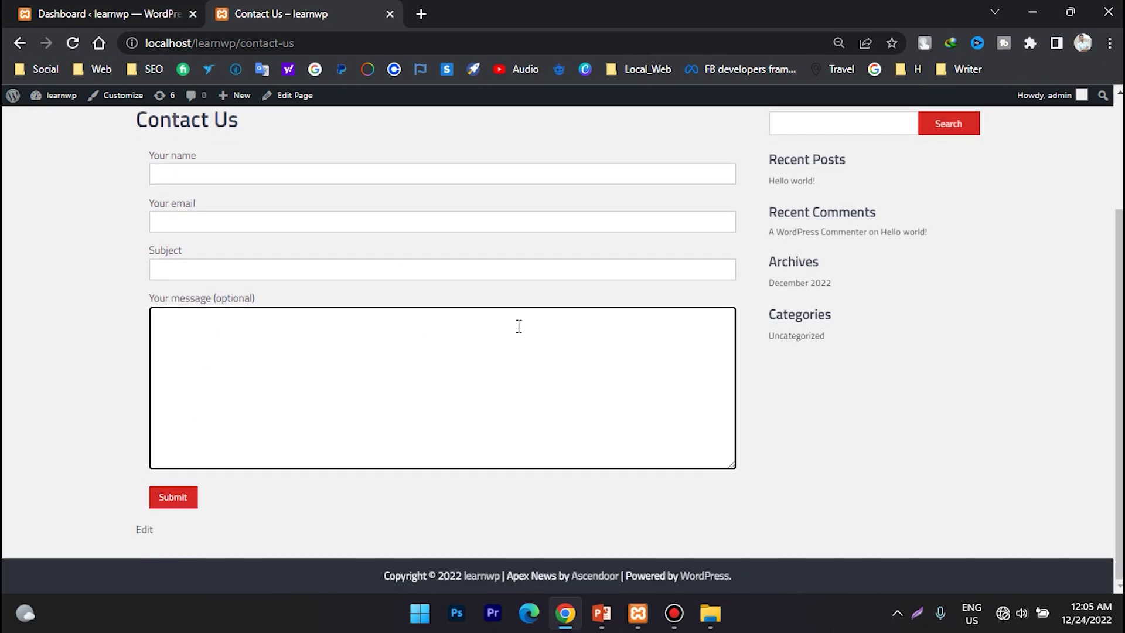
# - Return the live site to its home page and switch back to the WordPress admin dashboard
pyautogui.scroll(3, 174, 504)
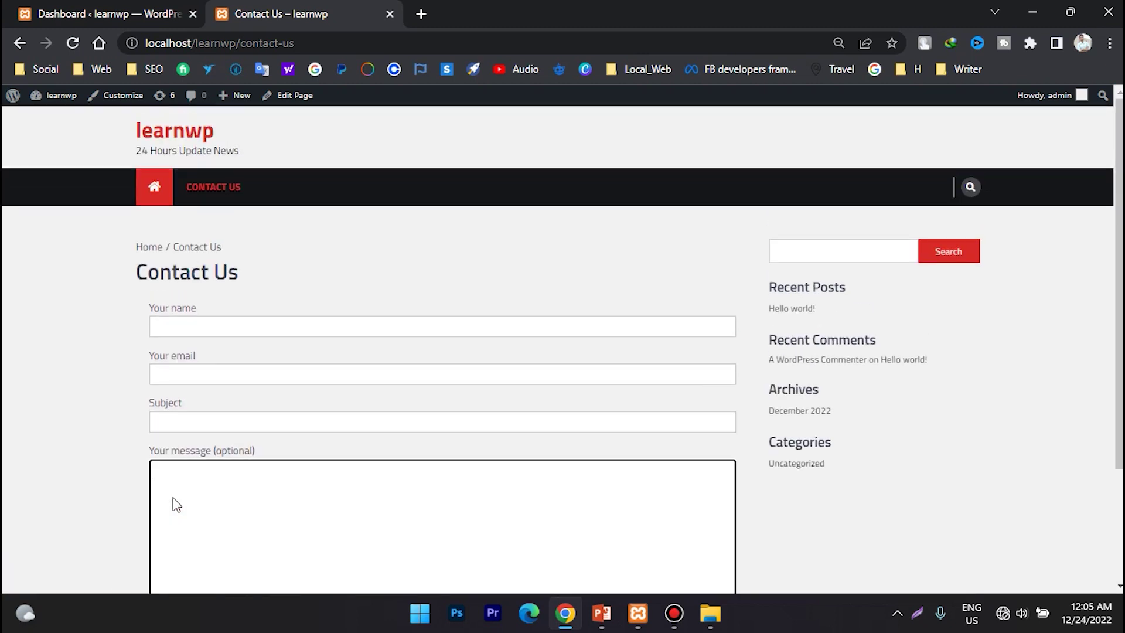
pyautogui.click(154, 187)
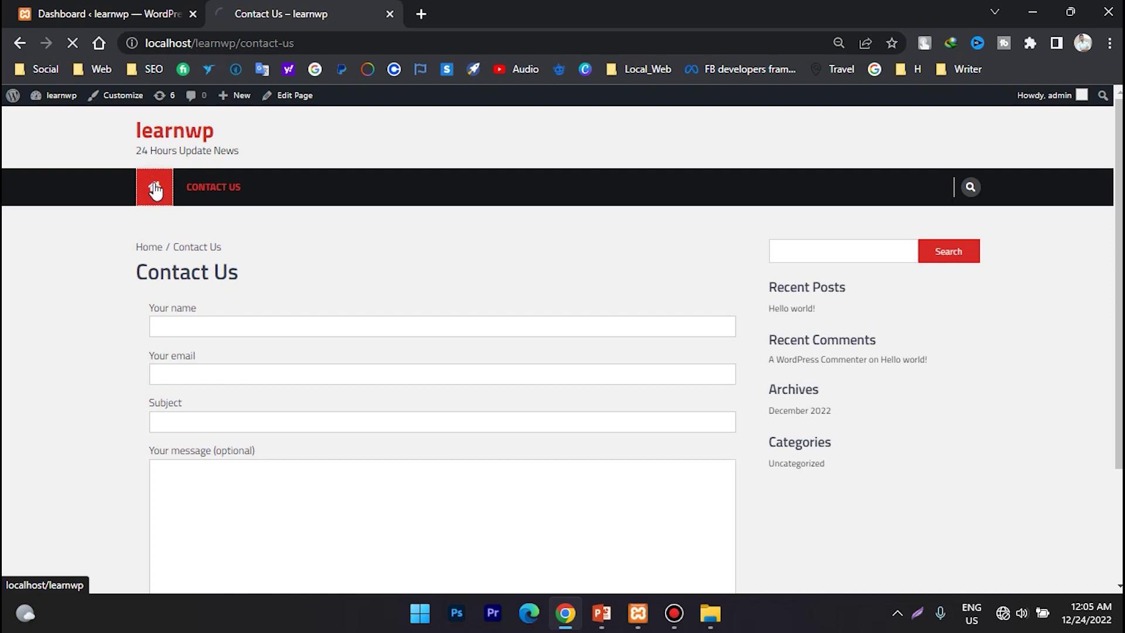
pyautogui.click(107, 7)
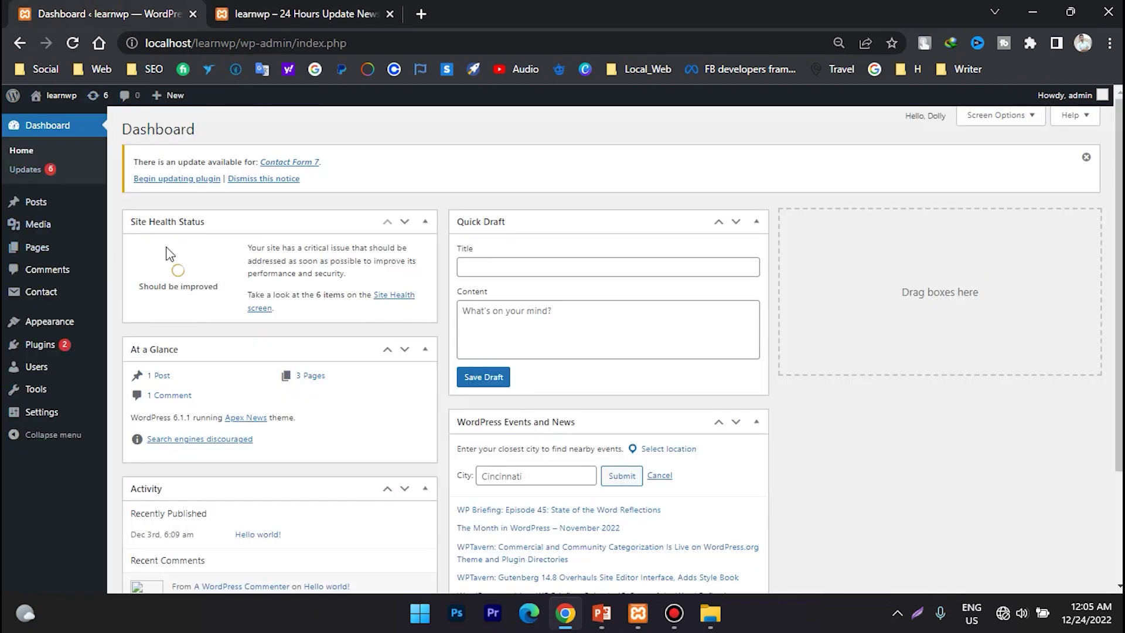
# - Open Contact form 1 in the form editor and look over its template code and shortcode
pyautogui.scroll(-3, 165, 252)
pyautogui.click(33, 292)
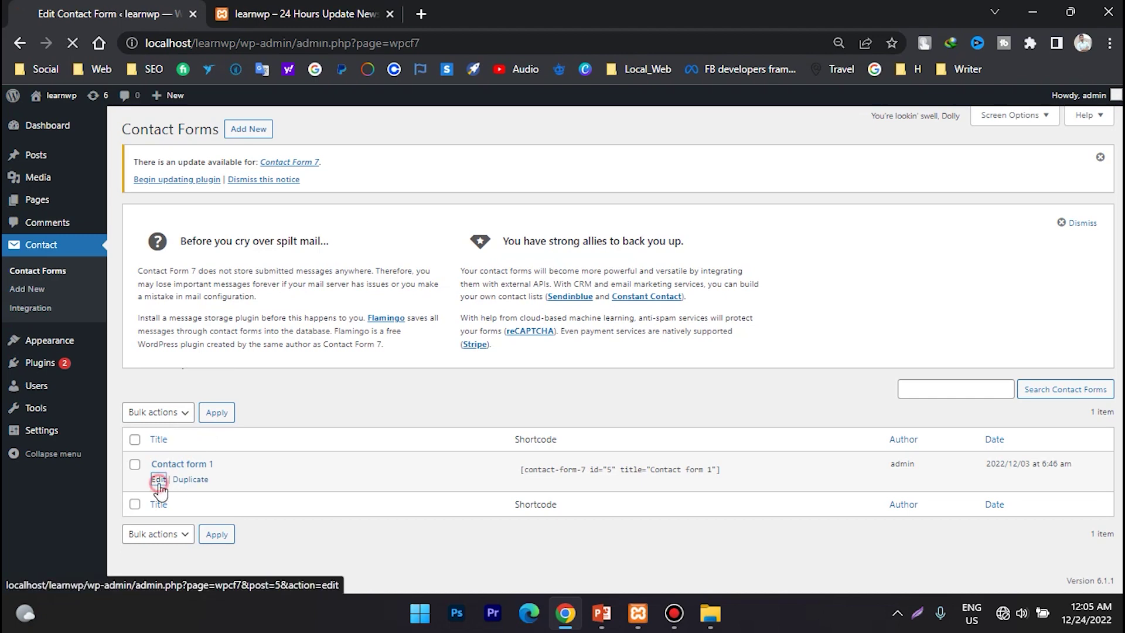
pyautogui.click(158, 477)
pyautogui.scroll(-5, 467, 240)
pyautogui.moveTo(163, 189); pyautogui.dragTo(245, 308)
pyautogui.click(322, 331)
pyautogui.scroll(3, 322, 329)
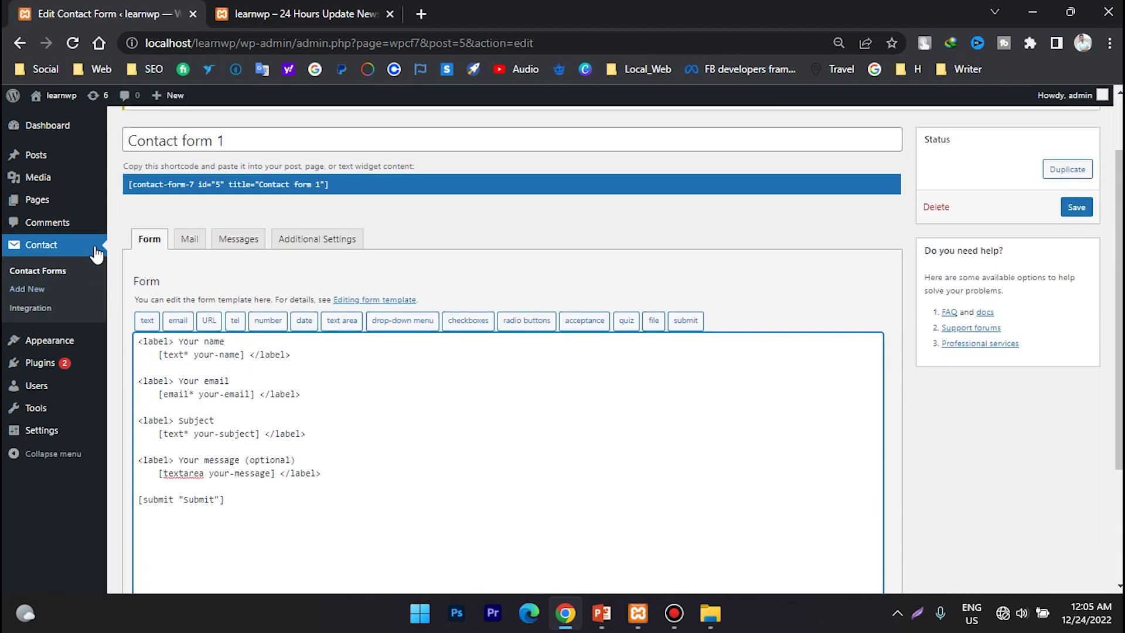
# - Open Contact Form 7's external API integrations and review the Sendinblue and Constant Contact email marketing services
pyautogui.click(59, 245)
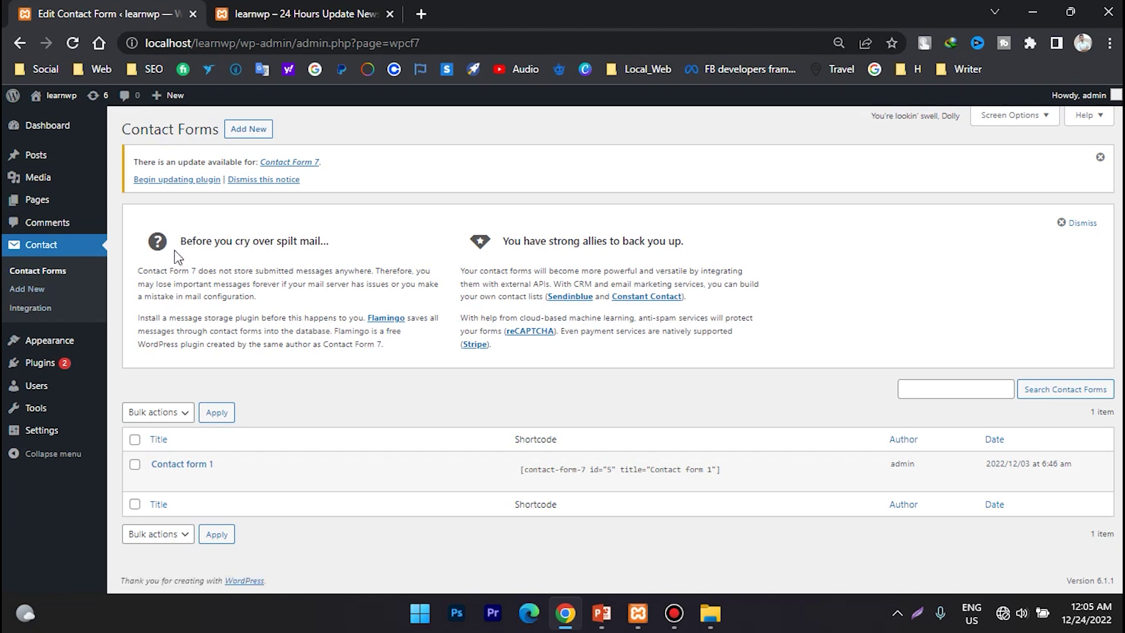
pyautogui.click(32, 315)
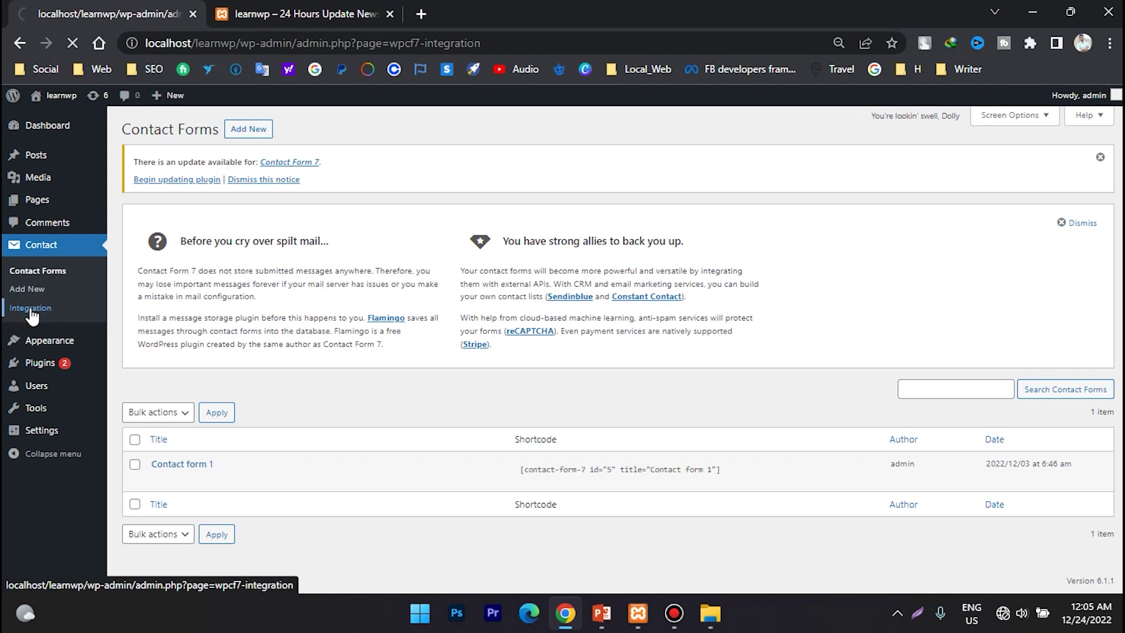
pyautogui.scroll(-5, 399, 202)
pyautogui.scroll(5, 418, 228)
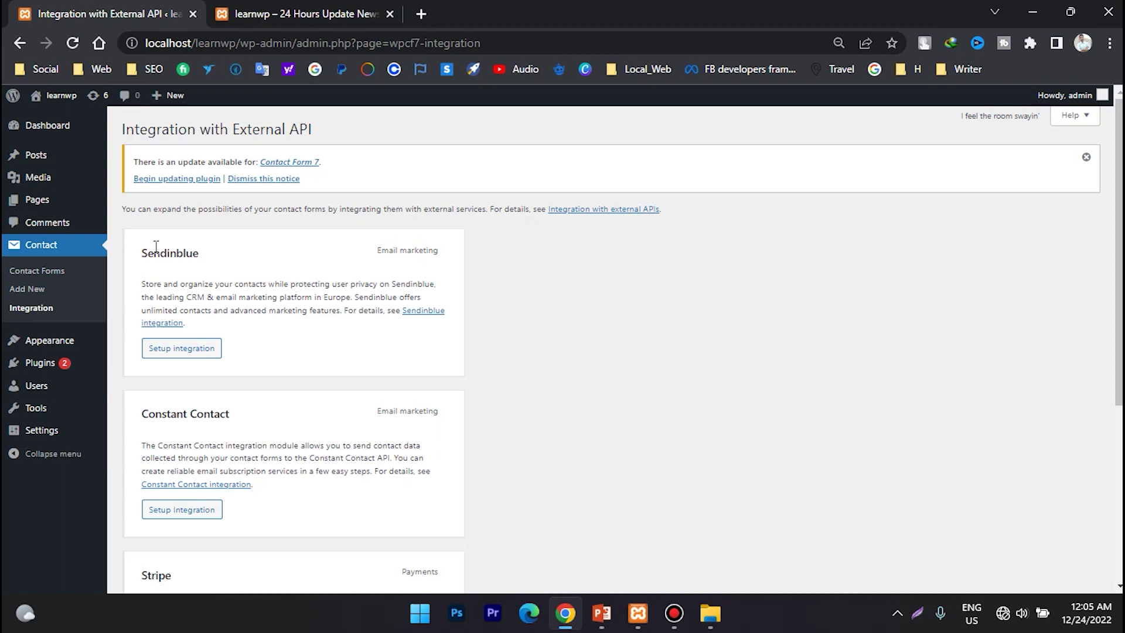
pyautogui.scroll(-4, 155, 246)
pyautogui.moveTo(148, 166); pyautogui.dragTo(222, 166)
pyautogui.click(245, 171)
pyautogui.click(408, 164)
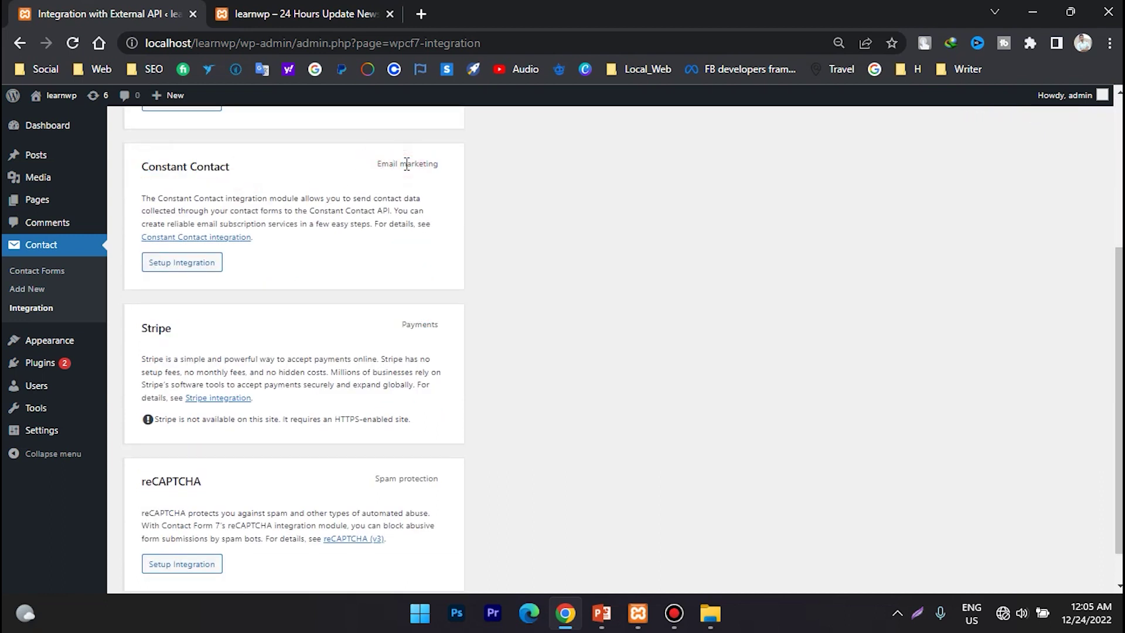
# - Examine the Stripe payments integration and the reCAPTCHA spam protection integration, including its setup option
pyautogui.scroll(-1, 407, 164)
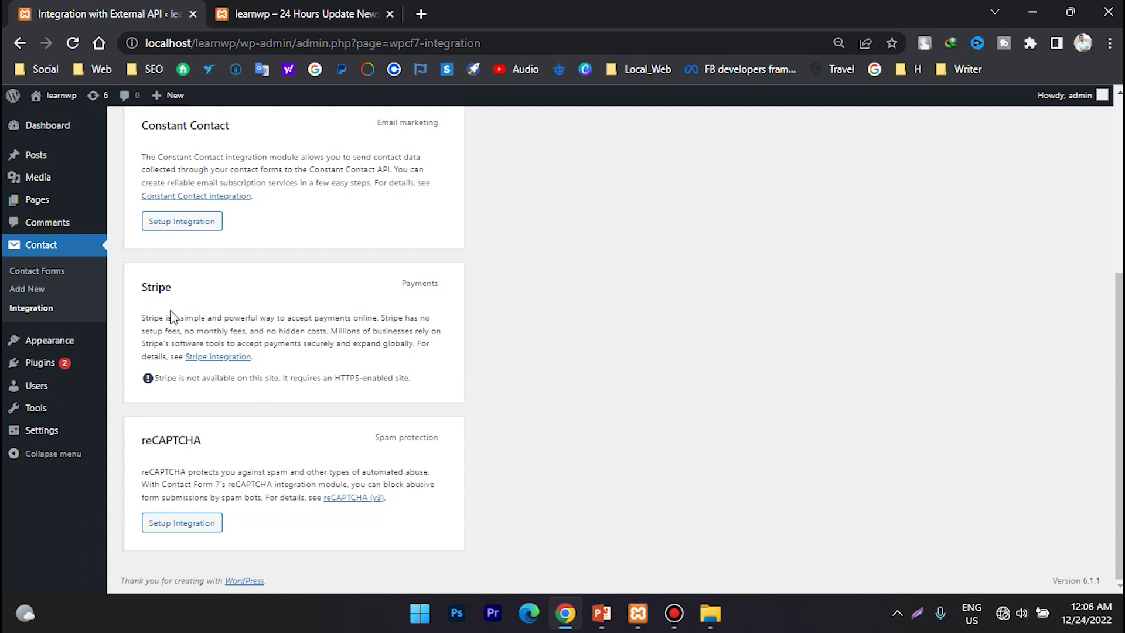
pyautogui.moveTo(142, 286); pyautogui.dragTo(437, 286)
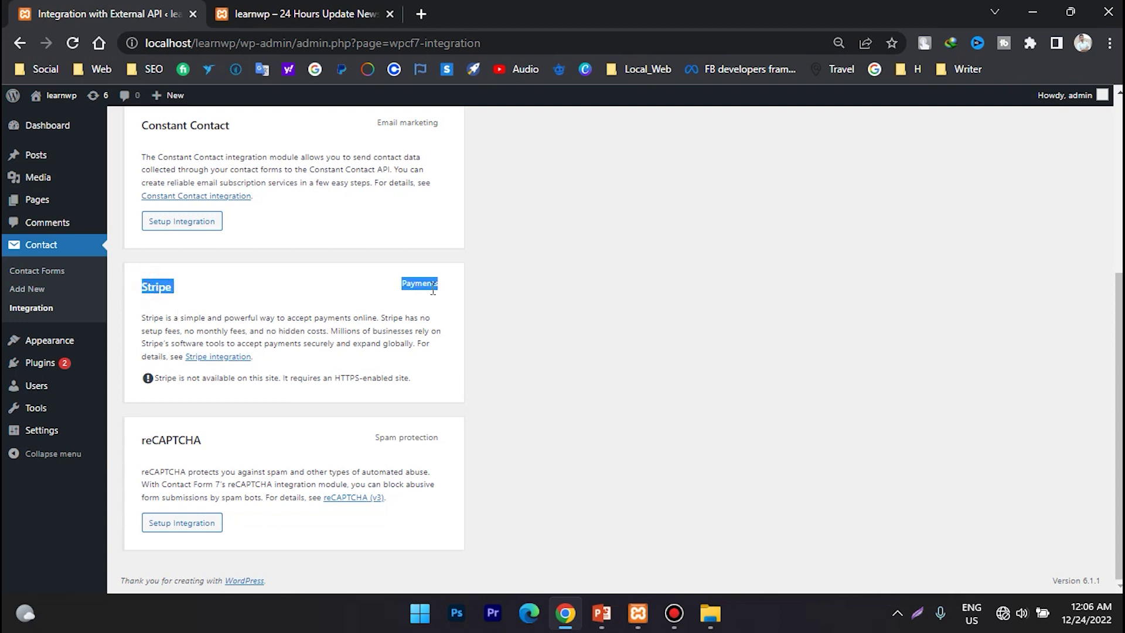
pyautogui.click(511, 287)
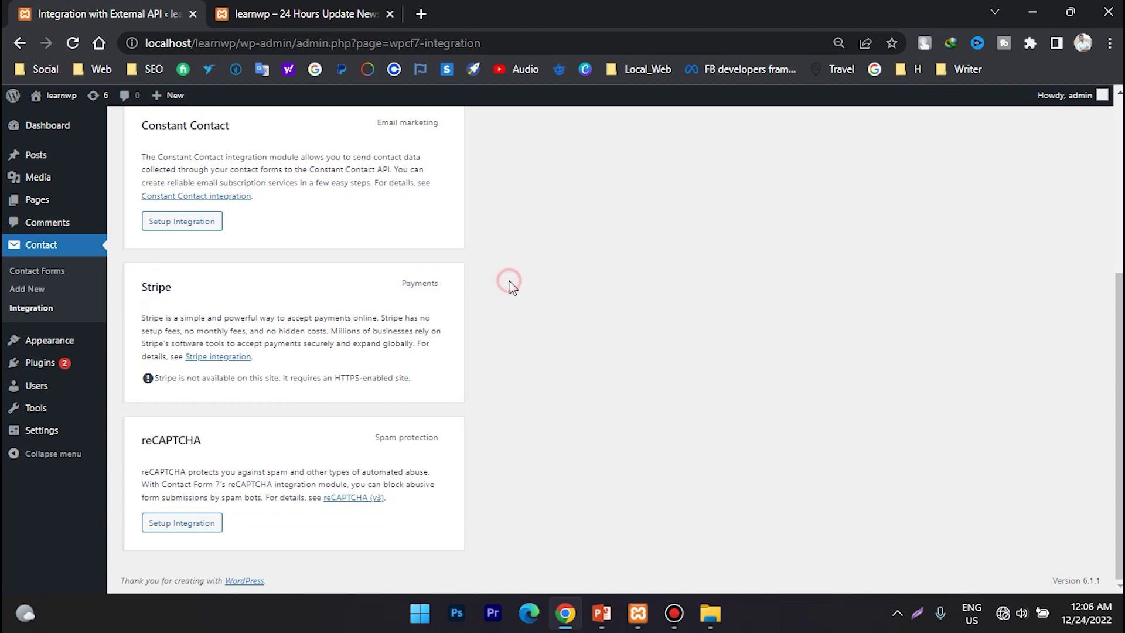
pyautogui.moveTo(143, 443); pyautogui.dragTo(436, 440)
pyautogui.click(206, 446)
pyautogui.click(188, 523)
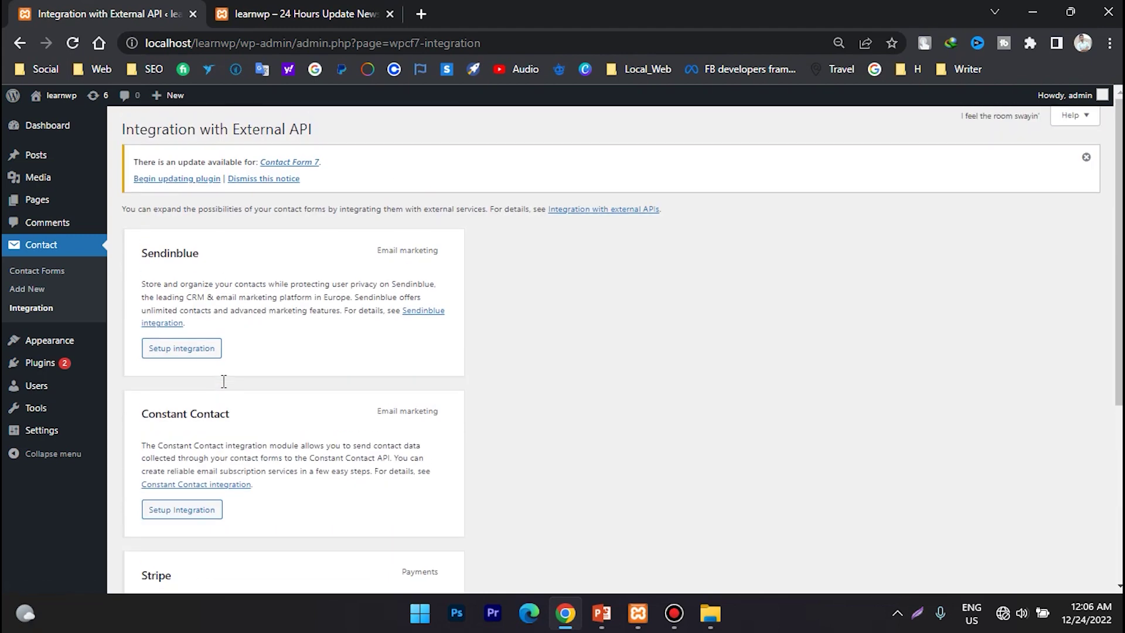
# - Look through all the integrations from Sendinblue to reCAPTCHA again, and return to the contact forms list
pyautogui.scroll(-5, 223, 383)
pyautogui.moveTo(144, 436); pyautogui.dragTo(196, 434)
pyautogui.click(214, 433)
pyautogui.click(506, 422)
pyautogui.scroll(5, 505, 419)
pyautogui.scroll(-5, 517, 382)
pyautogui.scroll(5, 519, 382)
pyautogui.scroll(-5, 265, 244)
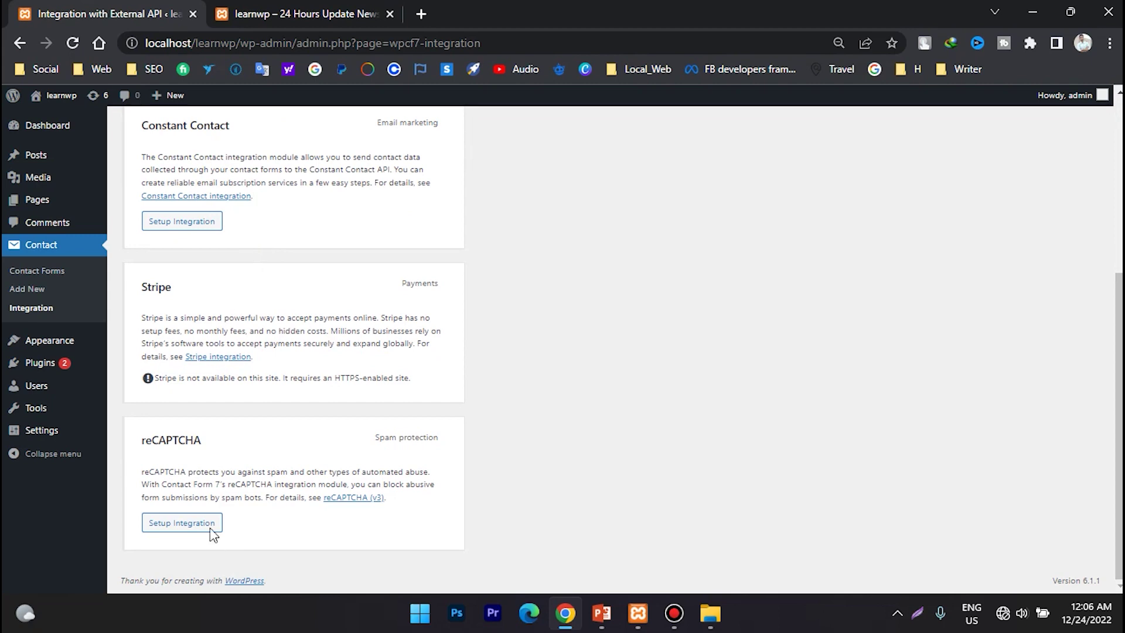
pyautogui.scroll(1, 263, 434)
pyautogui.scroll(4, 264, 441)
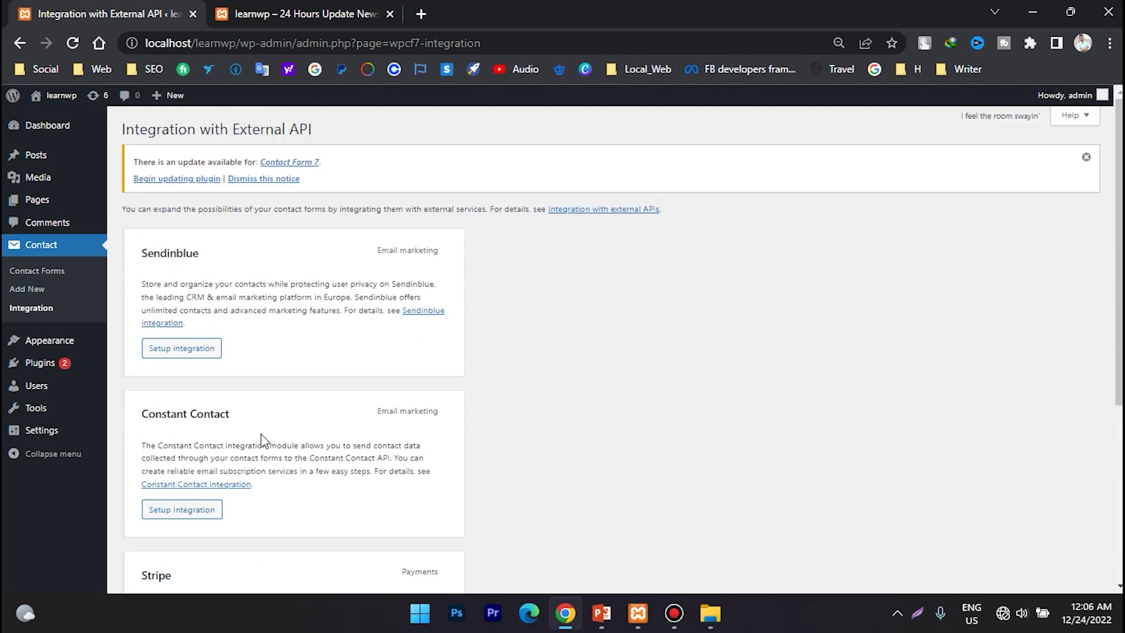
pyautogui.scroll(-5, 261, 440)
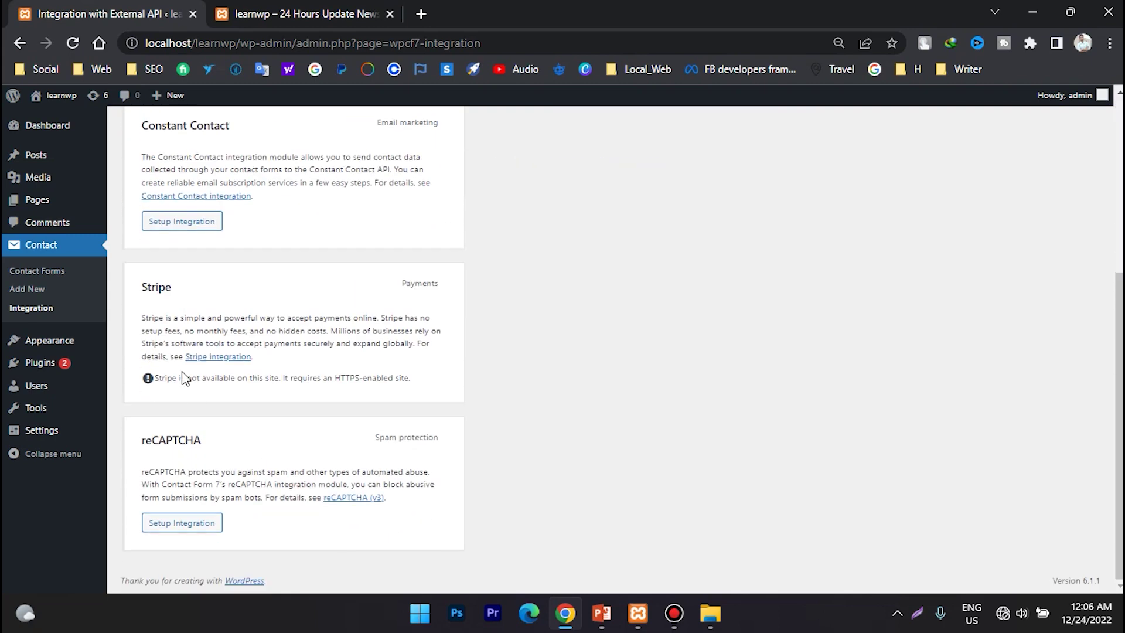
pyautogui.scroll(5, 259, 391)
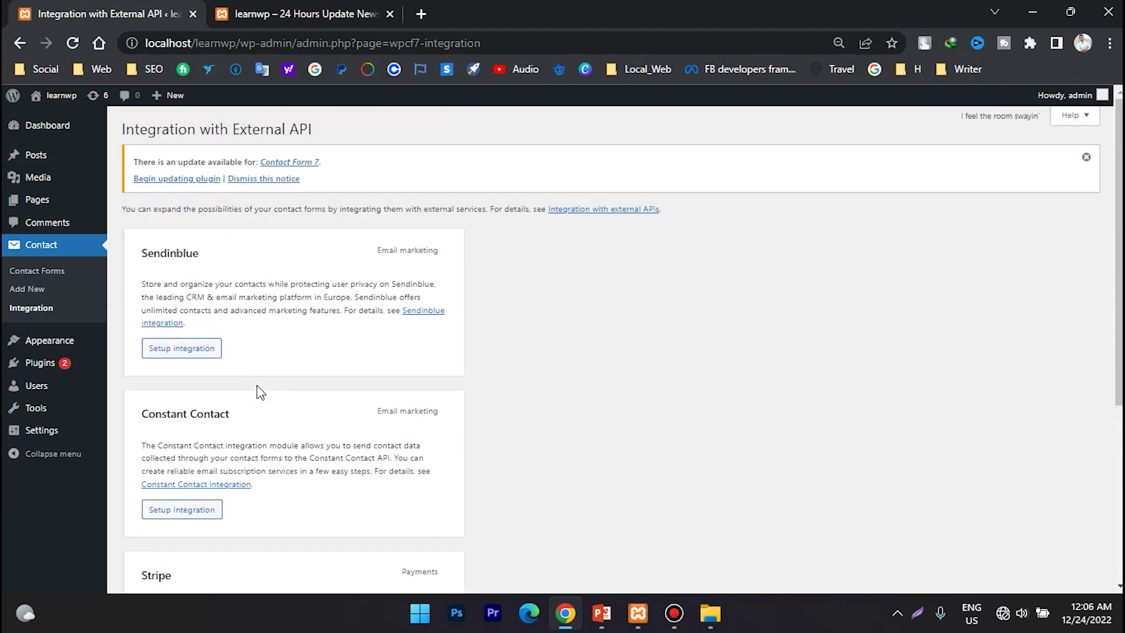
pyautogui.click(53, 243)
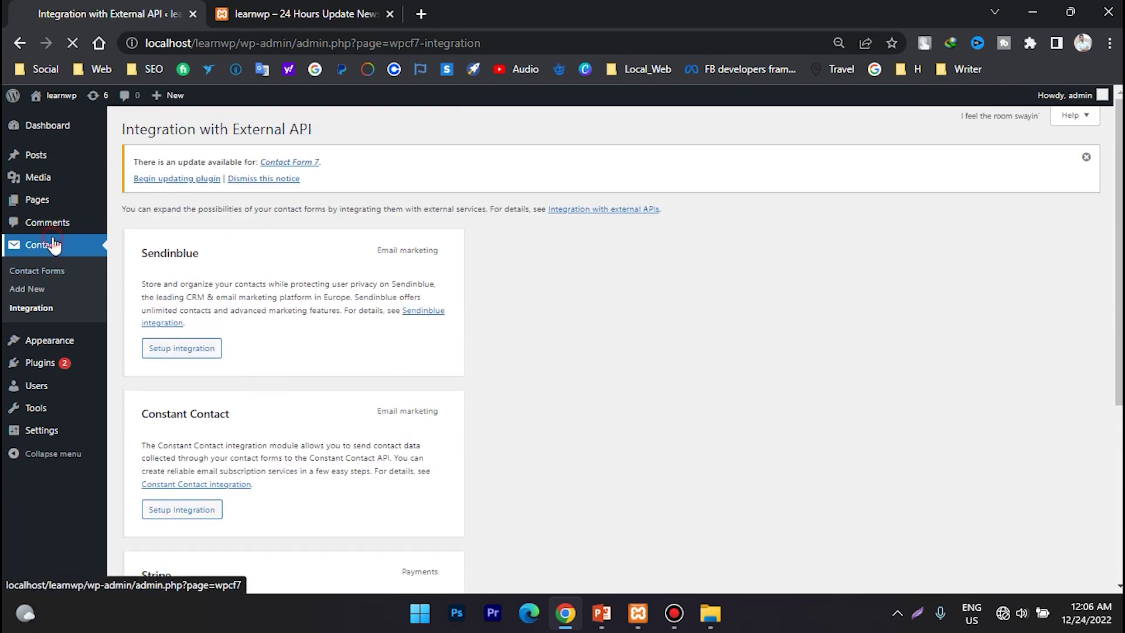